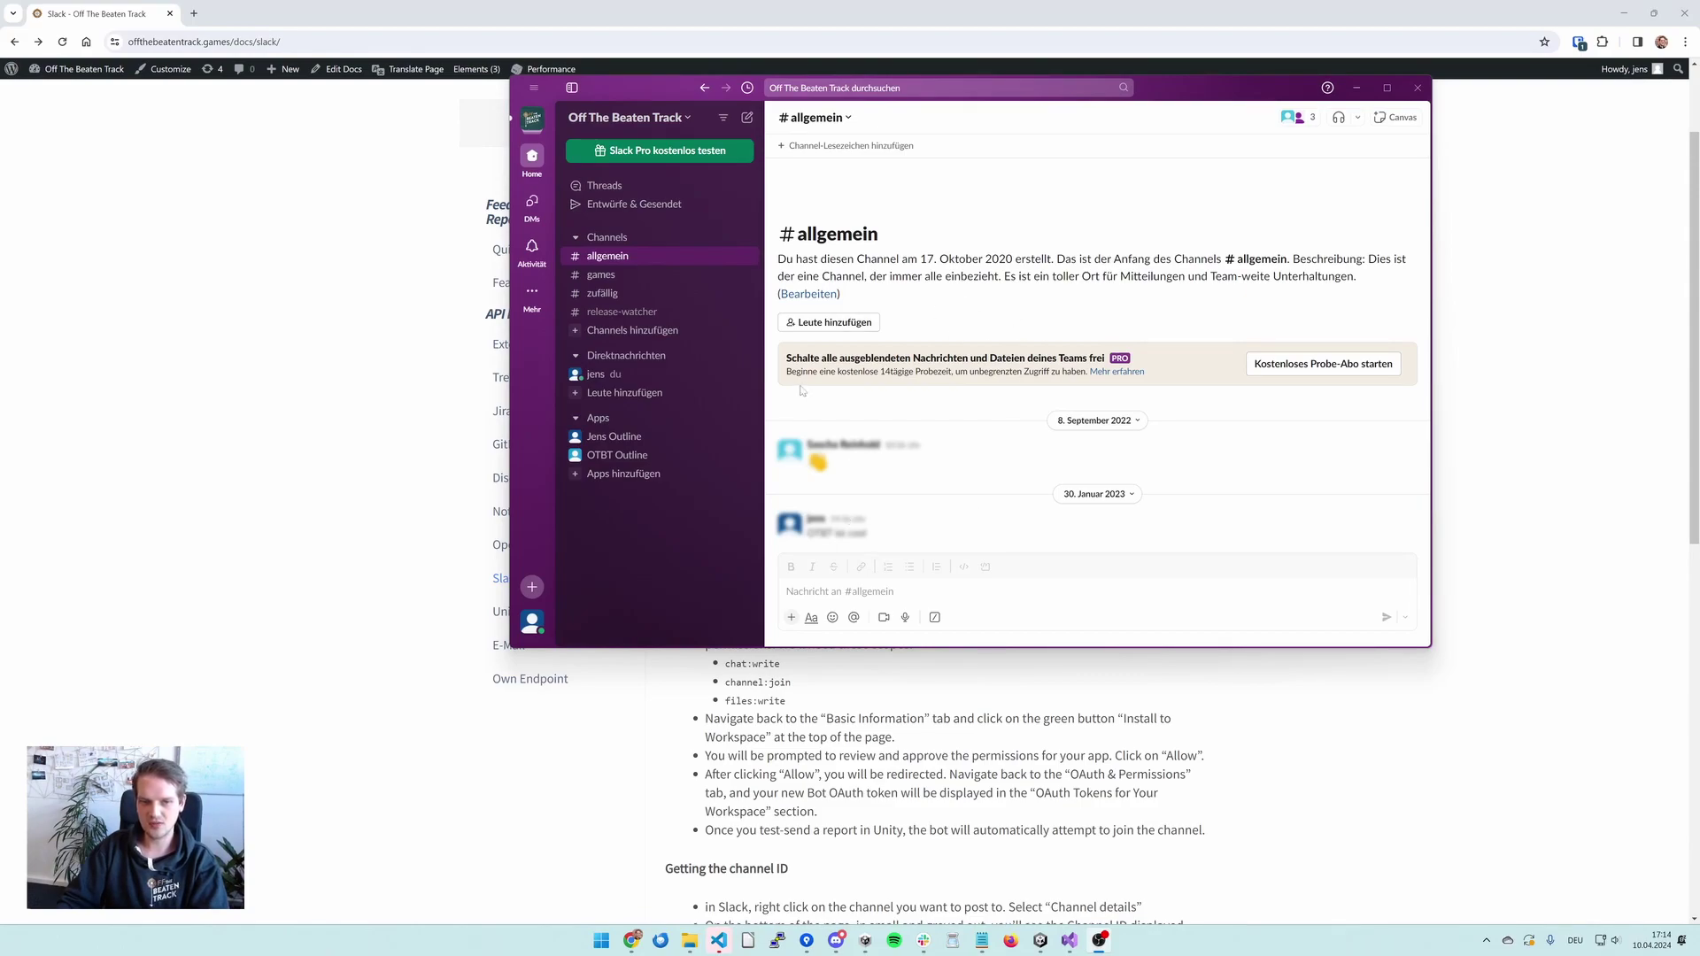
Step: Switch to the Unity editor showing the Bug Tracking Manager and clear its console log
{"action": "left_click", "coordinate": [263, 446]}
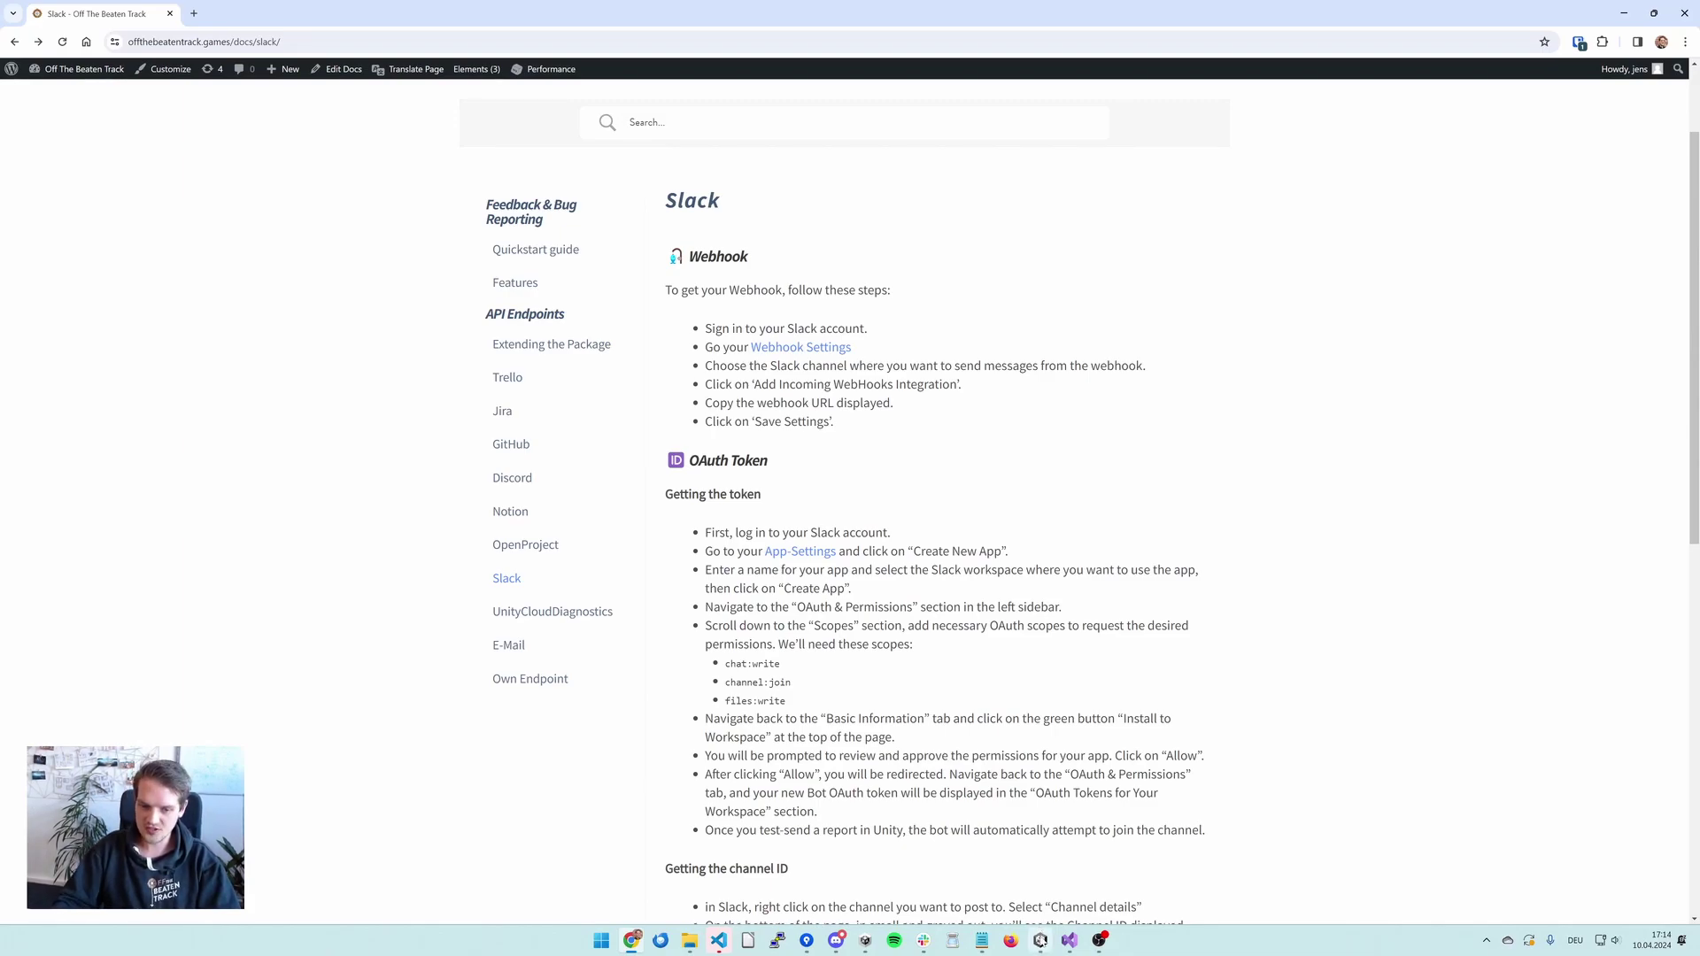
{"action": "left_click", "coordinate": [1041, 941]}
{"action": "scroll", "coordinate": [1525, 767], "scroll_direction": "up", "scroll_amount": 2}
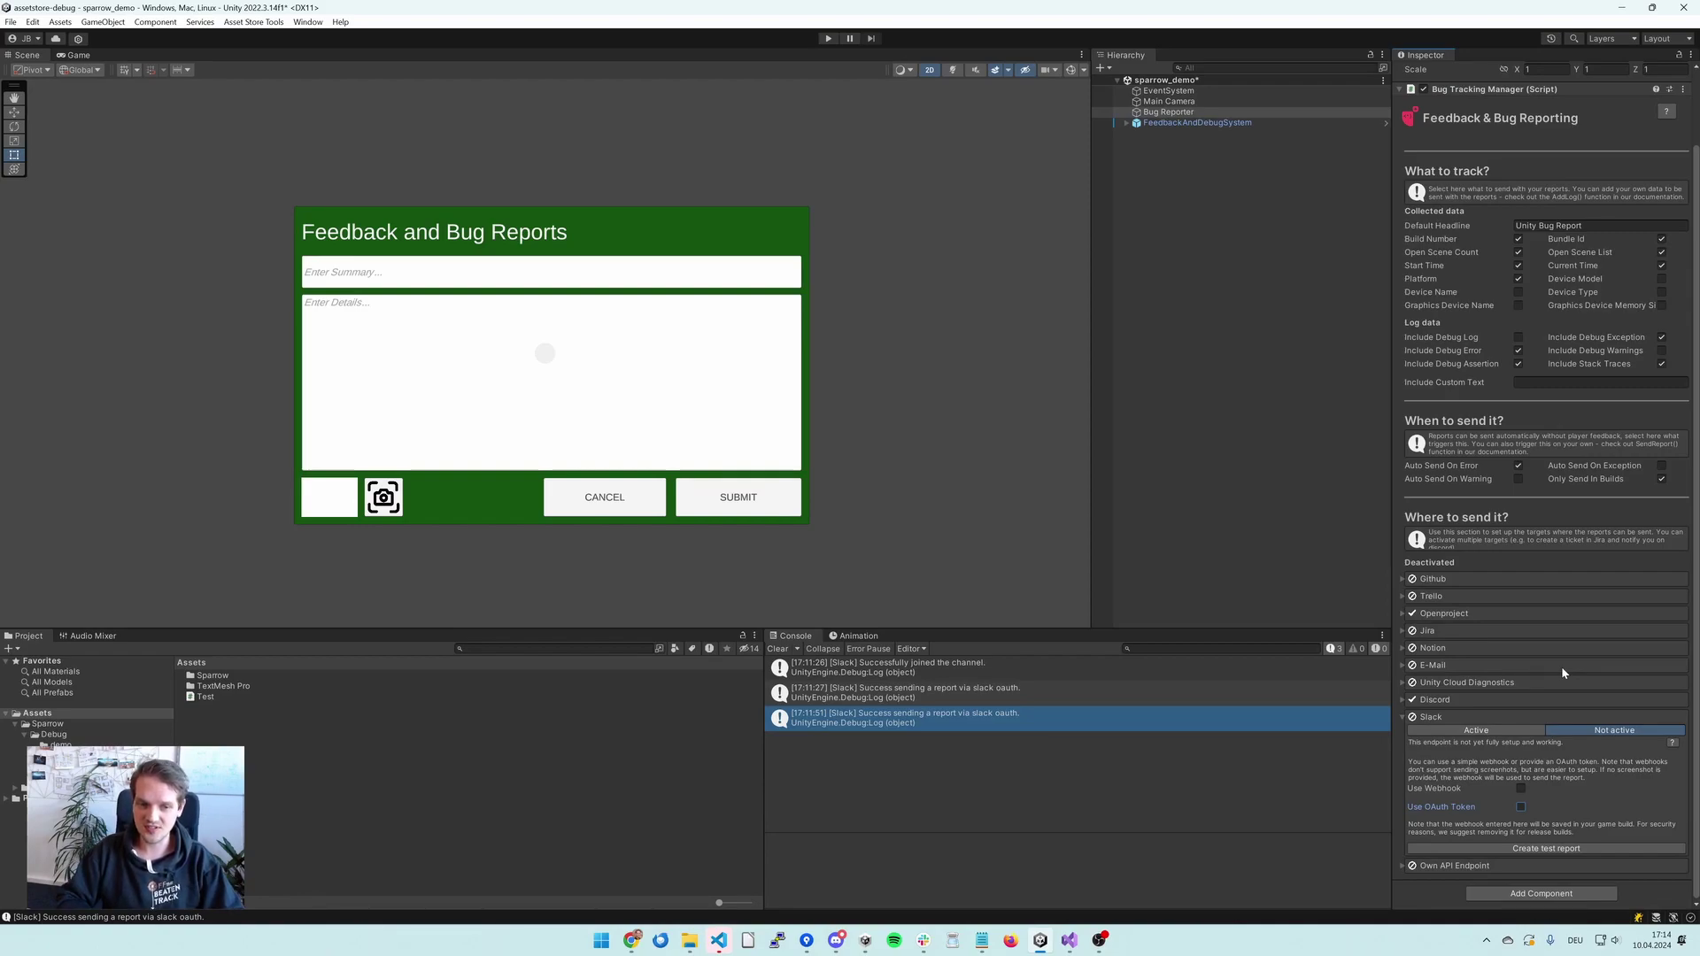
{"action": "left_click", "coordinate": [777, 649]}
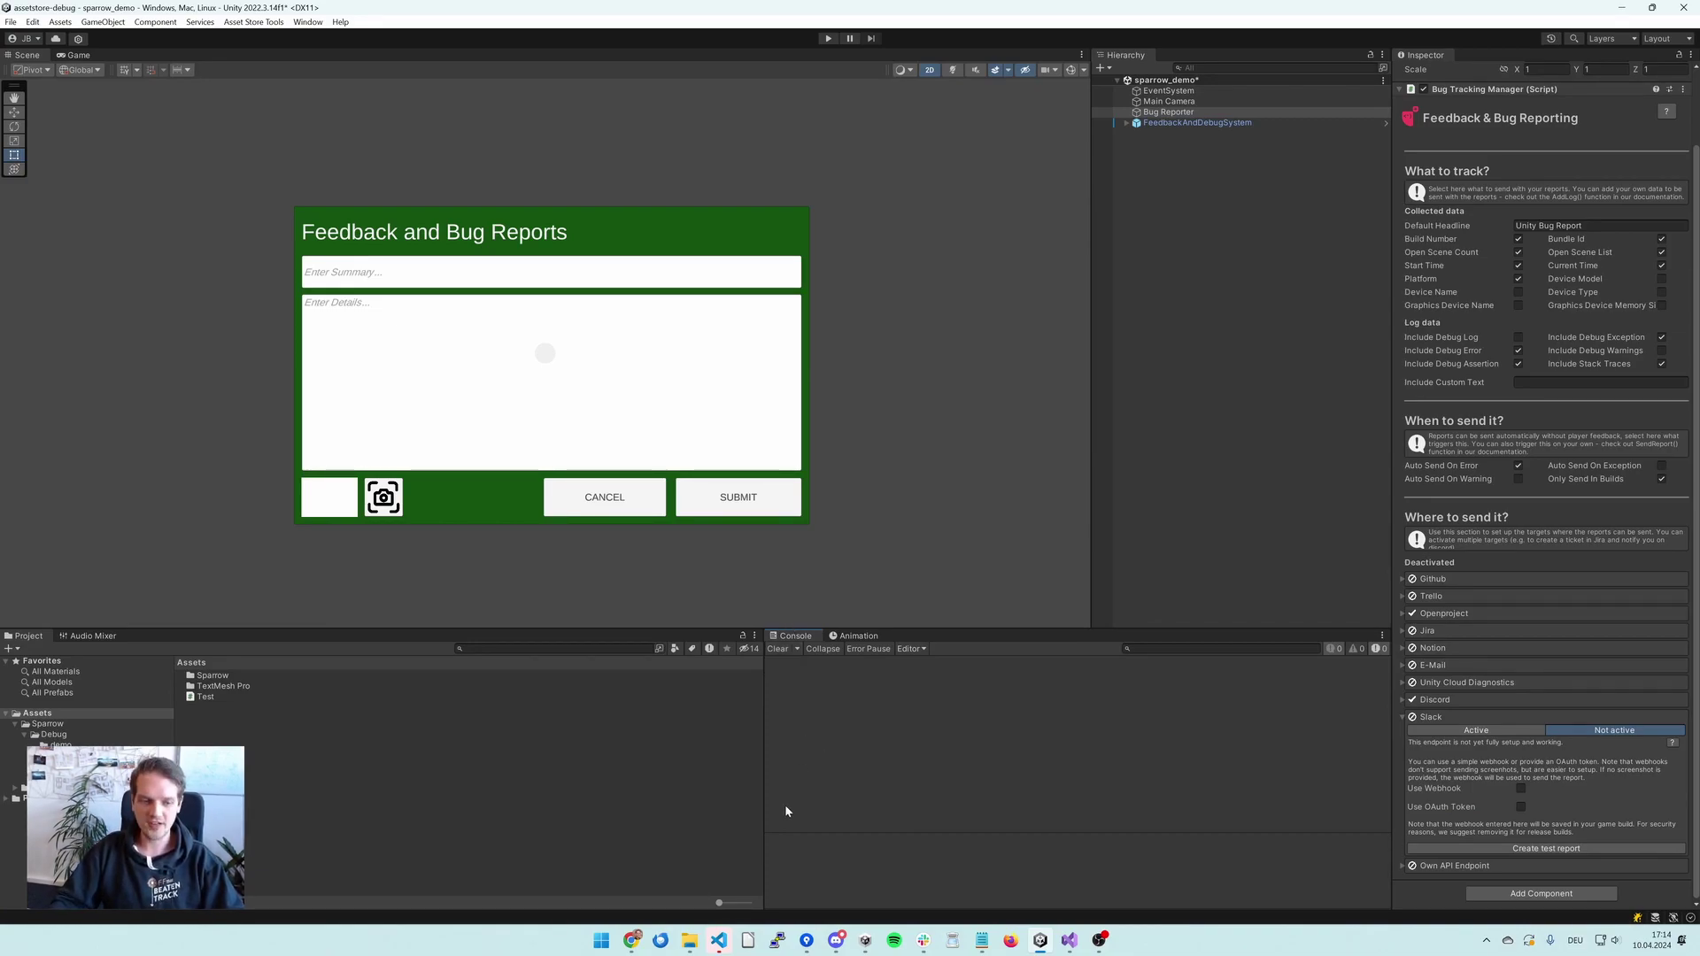
Step: From the Slack documentation in the browser, open the Webhook Settings and add an incoming webhook integration for the #allgemein channel
{"action": "left_click", "coordinate": [631, 864]}
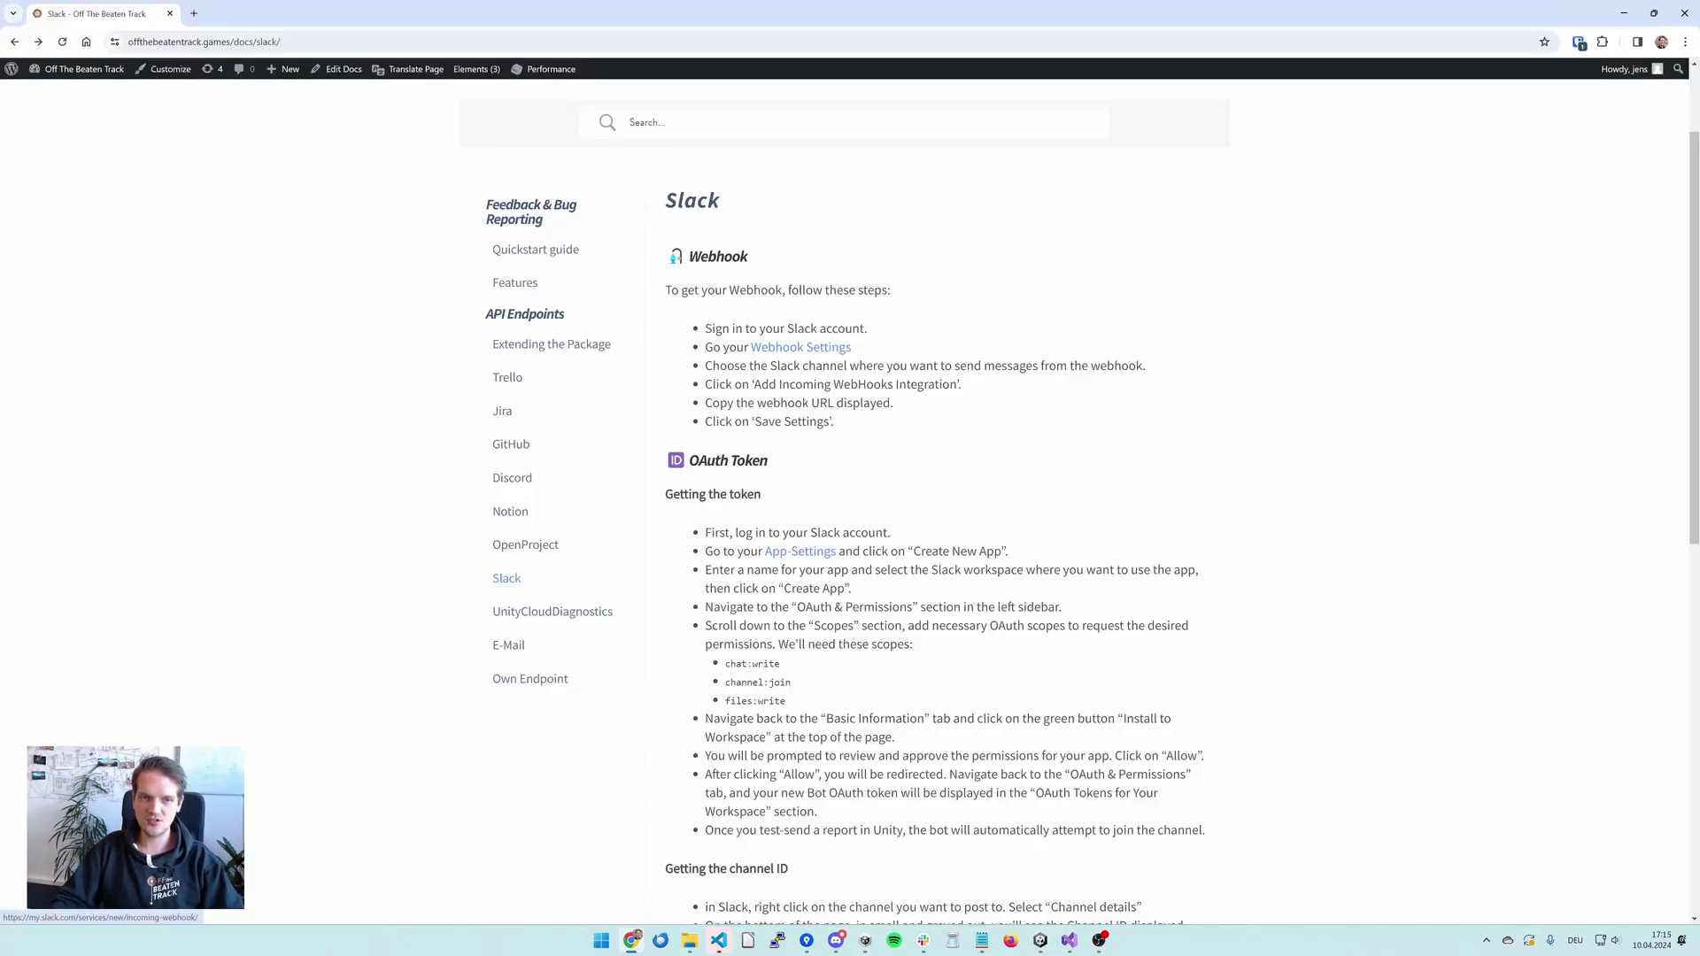
{"action": "left_click", "coordinate": [798, 350]}
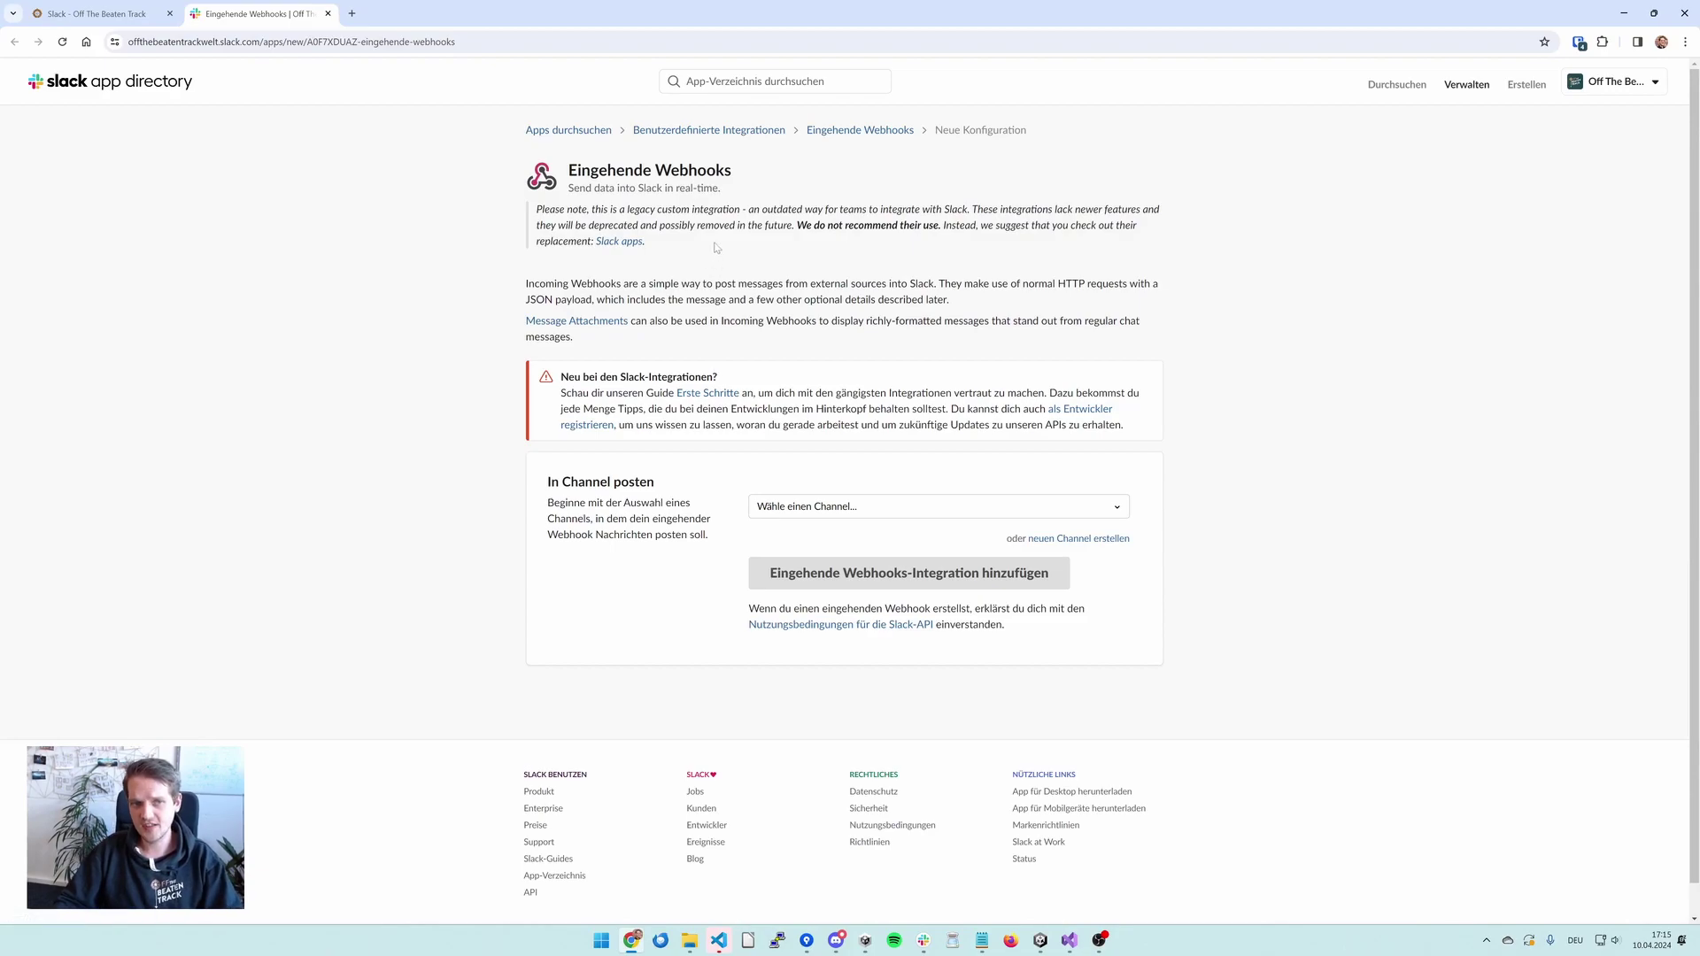
{"action": "left_click", "coordinate": [813, 507]}
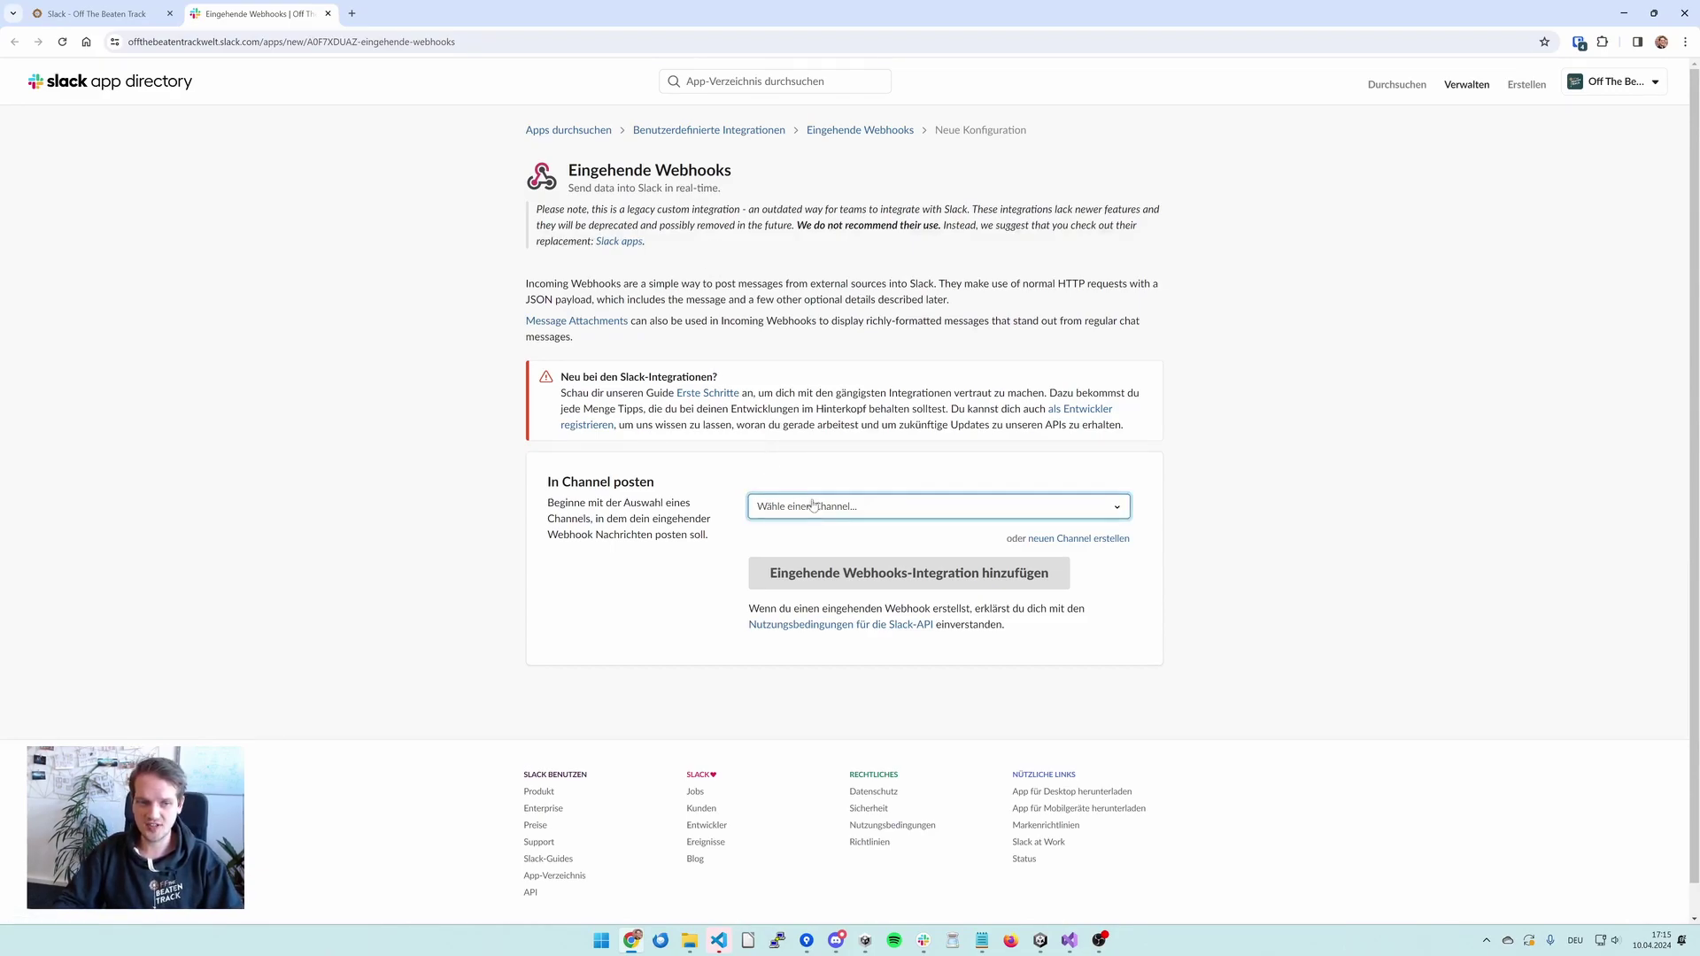
{"action": "left_click", "coordinate": [815, 507]}
{"action": "left_click", "coordinate": [824, 574]}
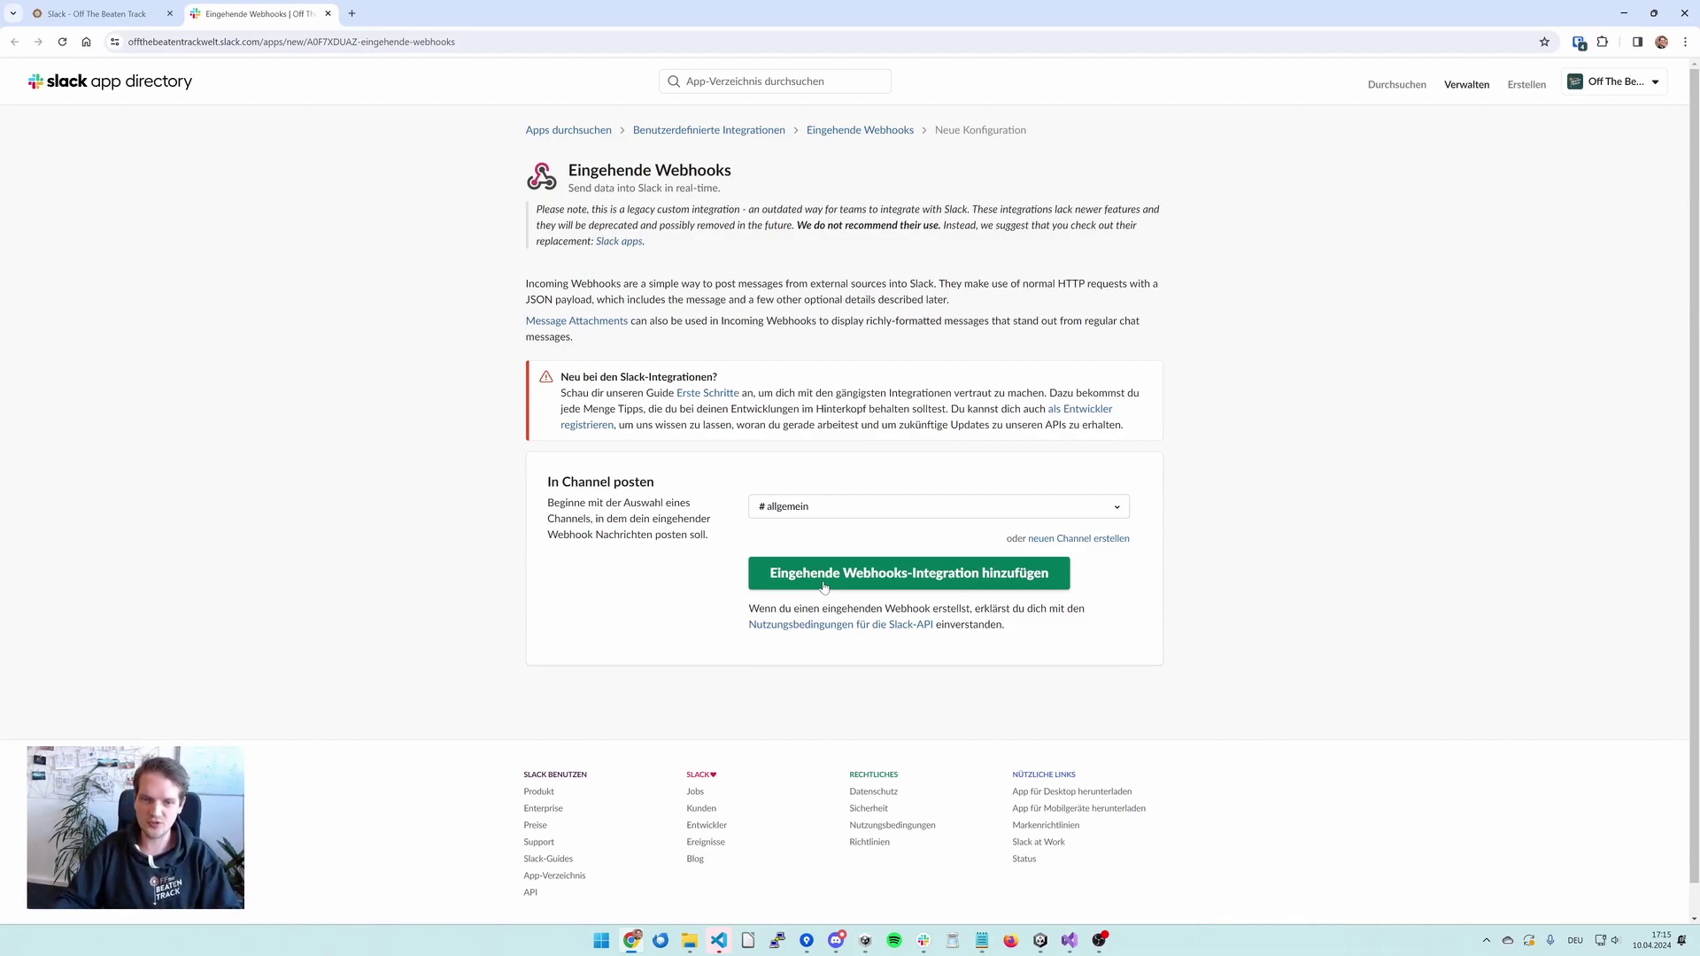
{"action": "left_click", "coordinate": [824, 574]}
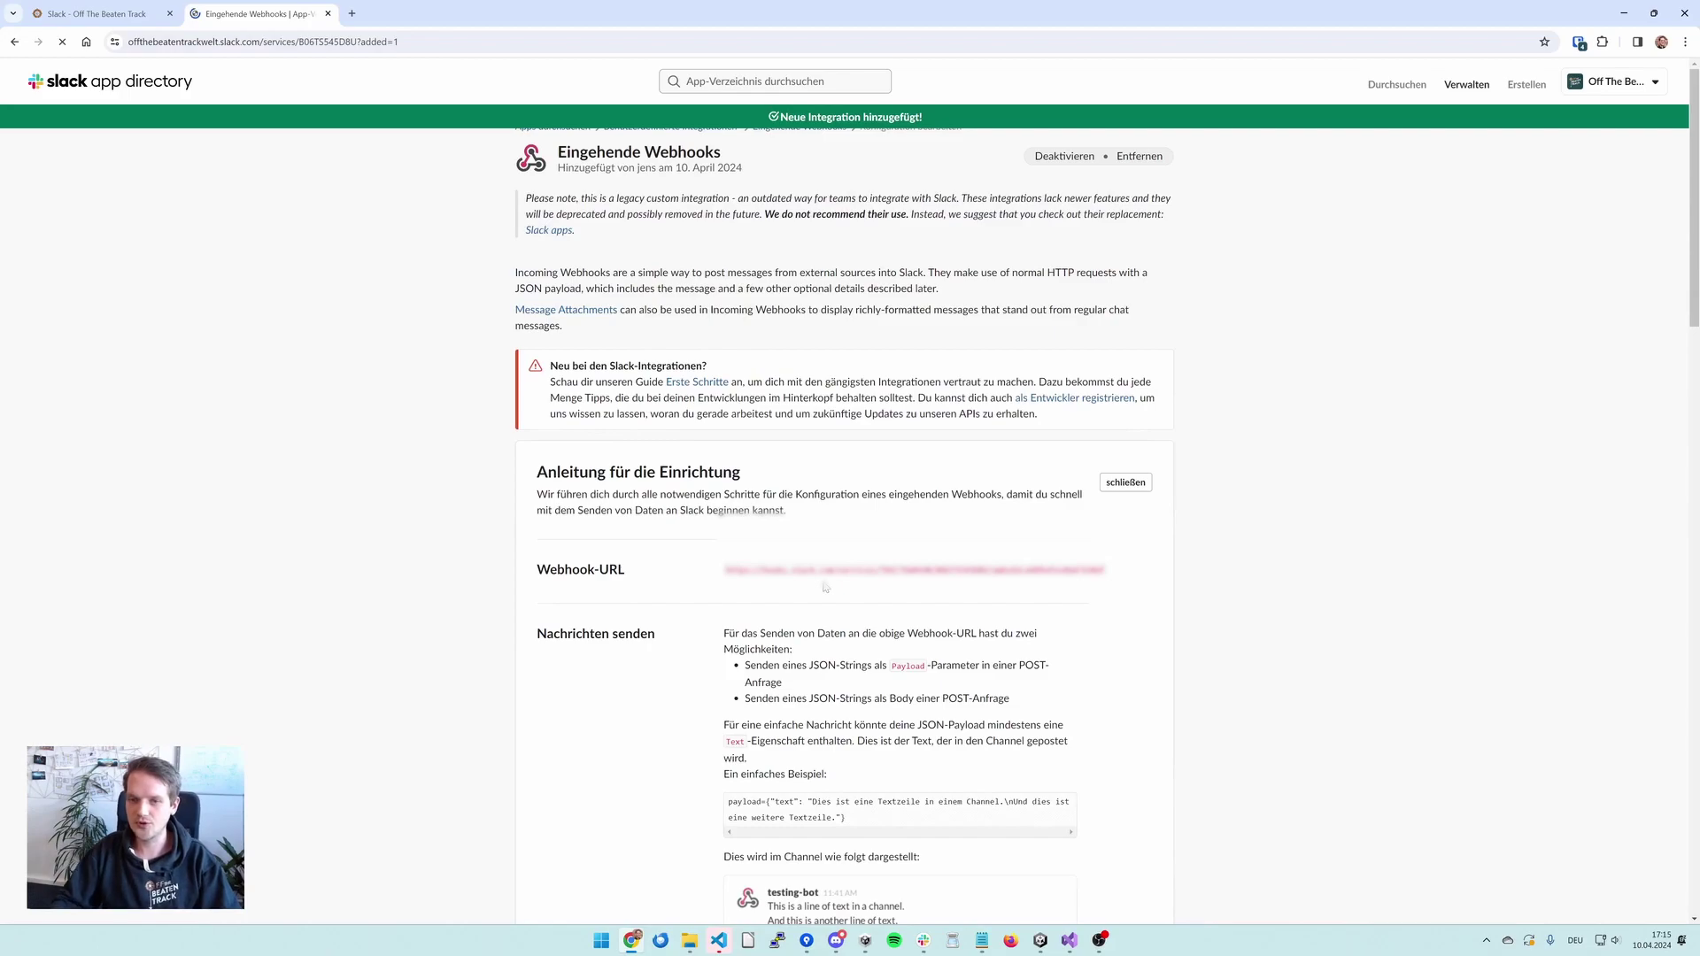
Step: Copy the webhook URL from the integration settings and save the settings
{"action": "scroll", "coordinate": [1263, 466], "scroll_direction": "down", "scroll_amount": 5}
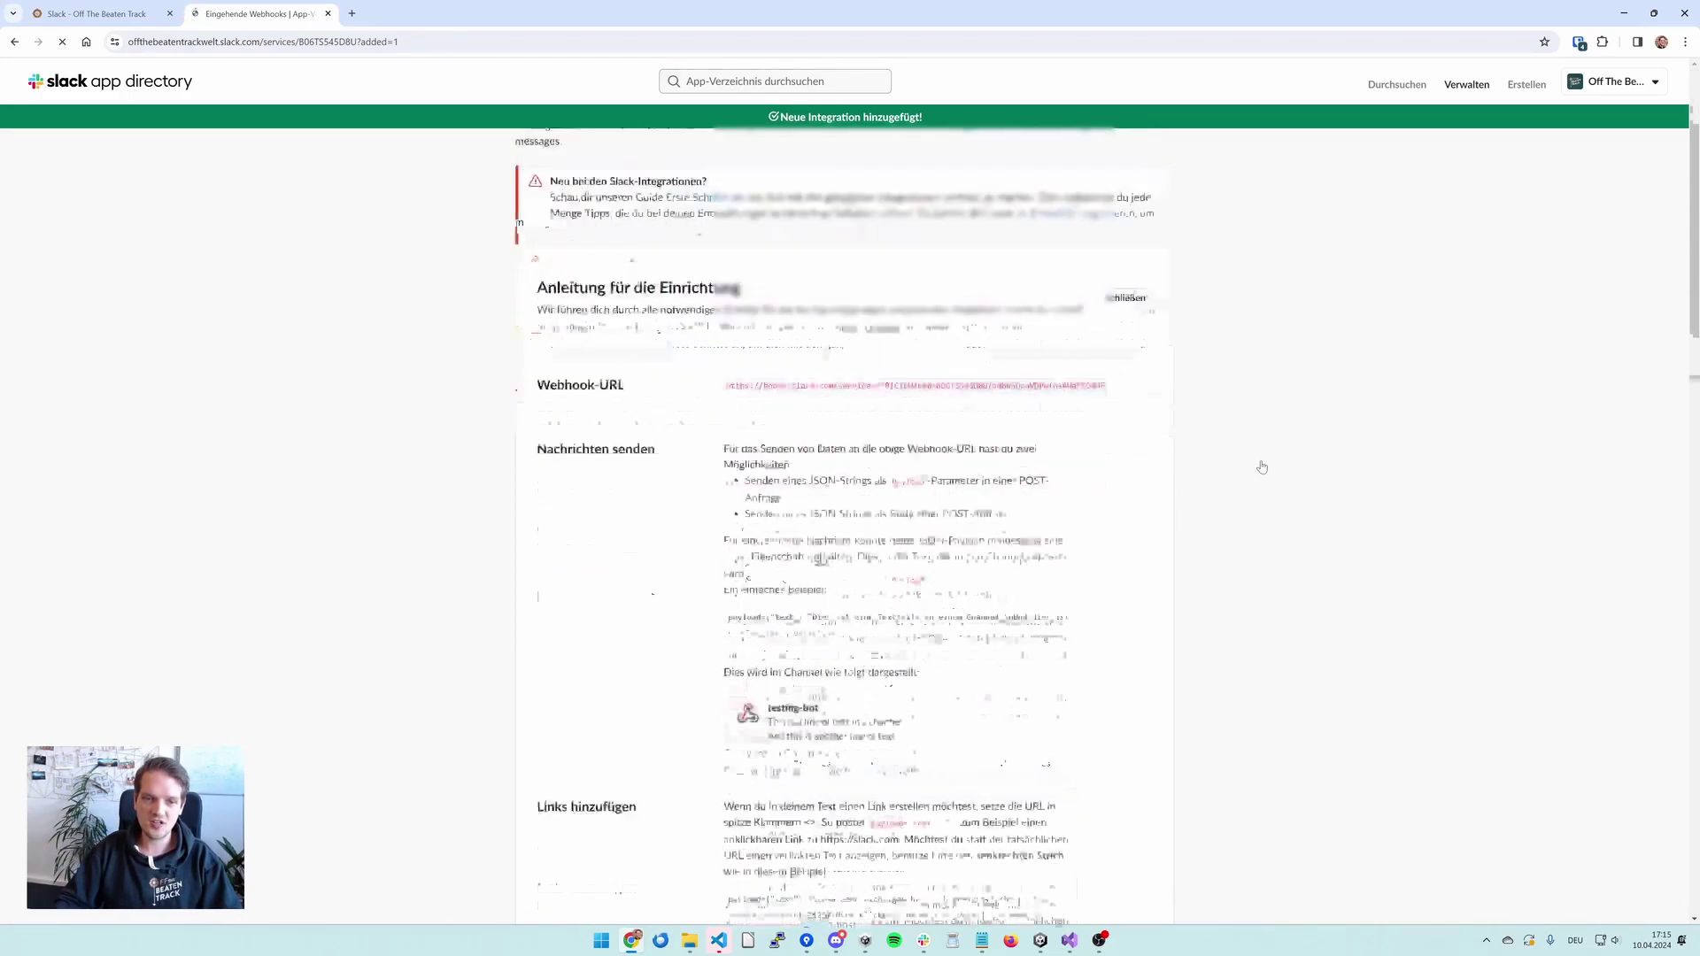
{"action": "scroll", "coordinate": [1263, 466], "scroll_direction": "down", "scroll_amount": 8}
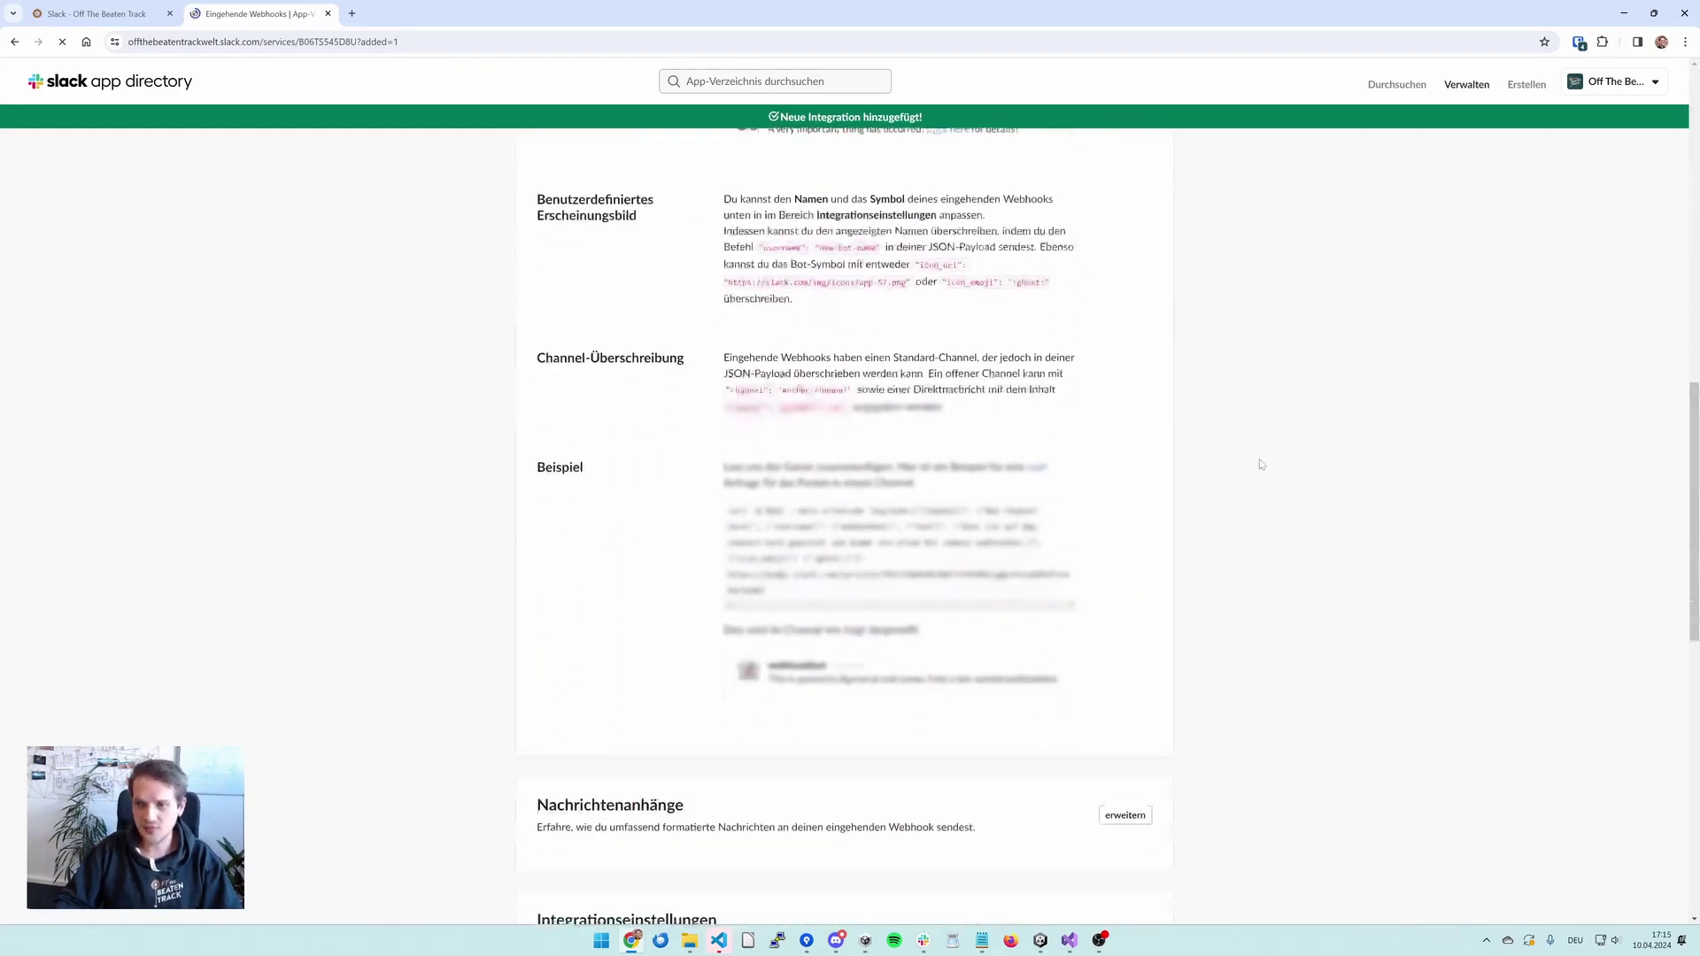
{"action": "scroll", "coordinate": [1260, 464], "scroll_direction": "down", "scroll_amount": 8}
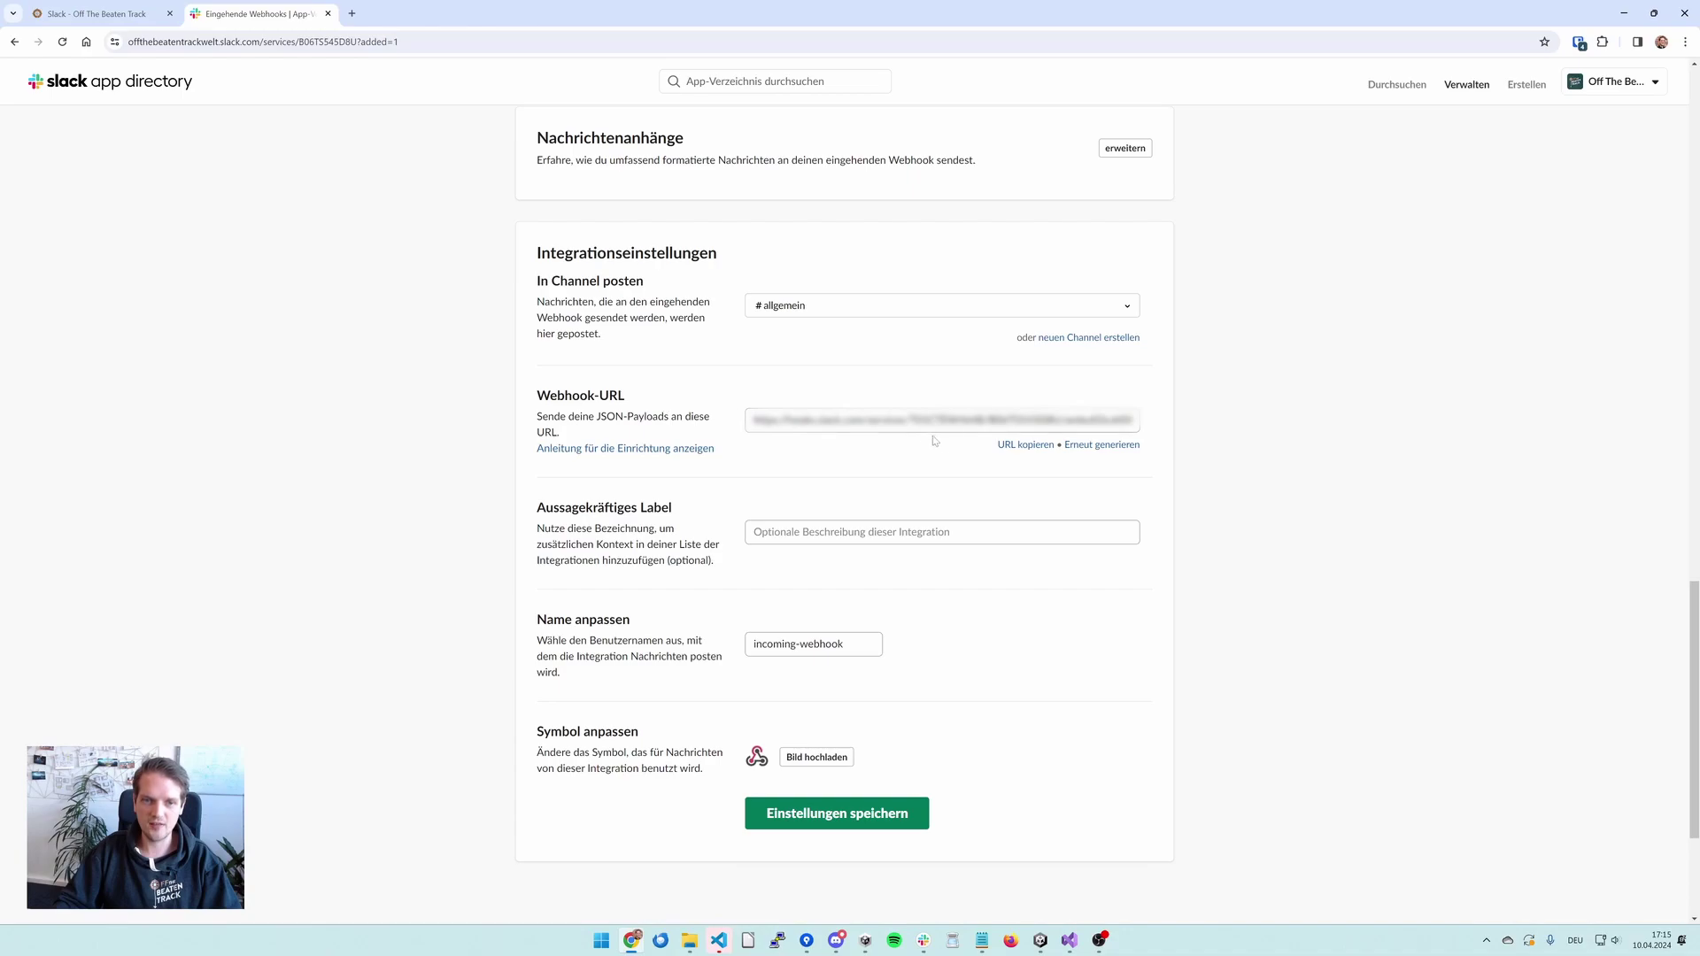
{"action": "left_click", "coordinate": [1013, 447]}
{"action": "left_click", "coordinate": [867, 826]}
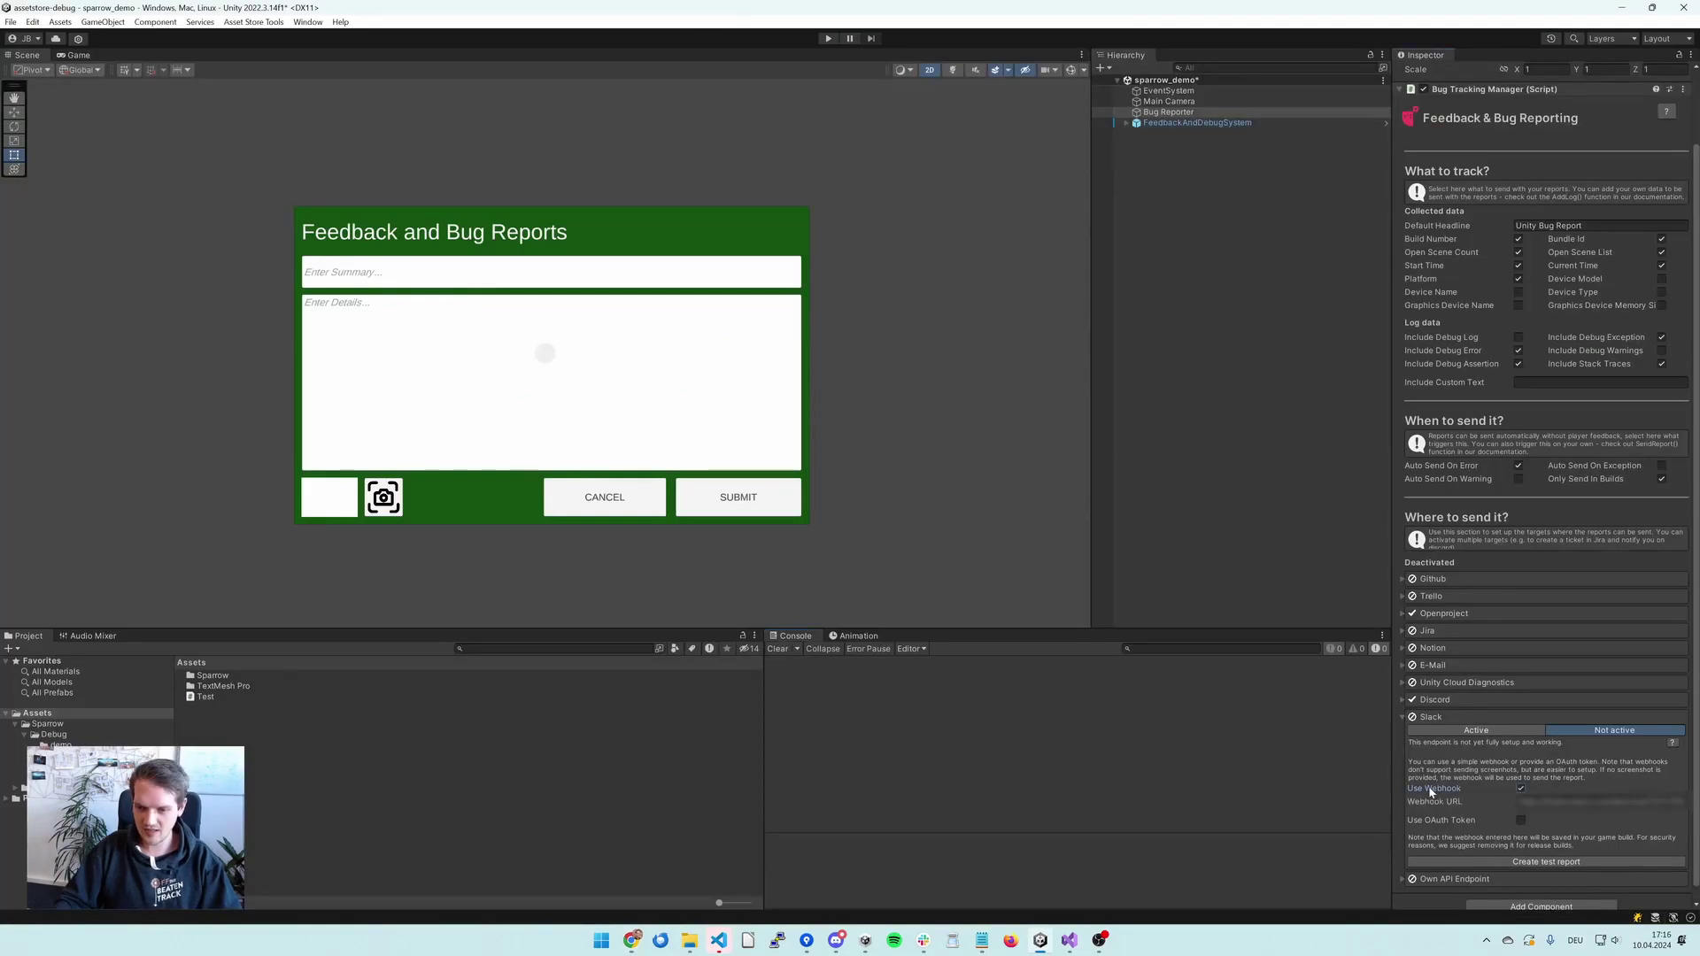
Step: In Unity, enable the Slack endpoint's webhook with the copied webhook URL and send a test report, checking its arrival in Slack
{"action": "left_click", "coordinate": [1435, 801]}
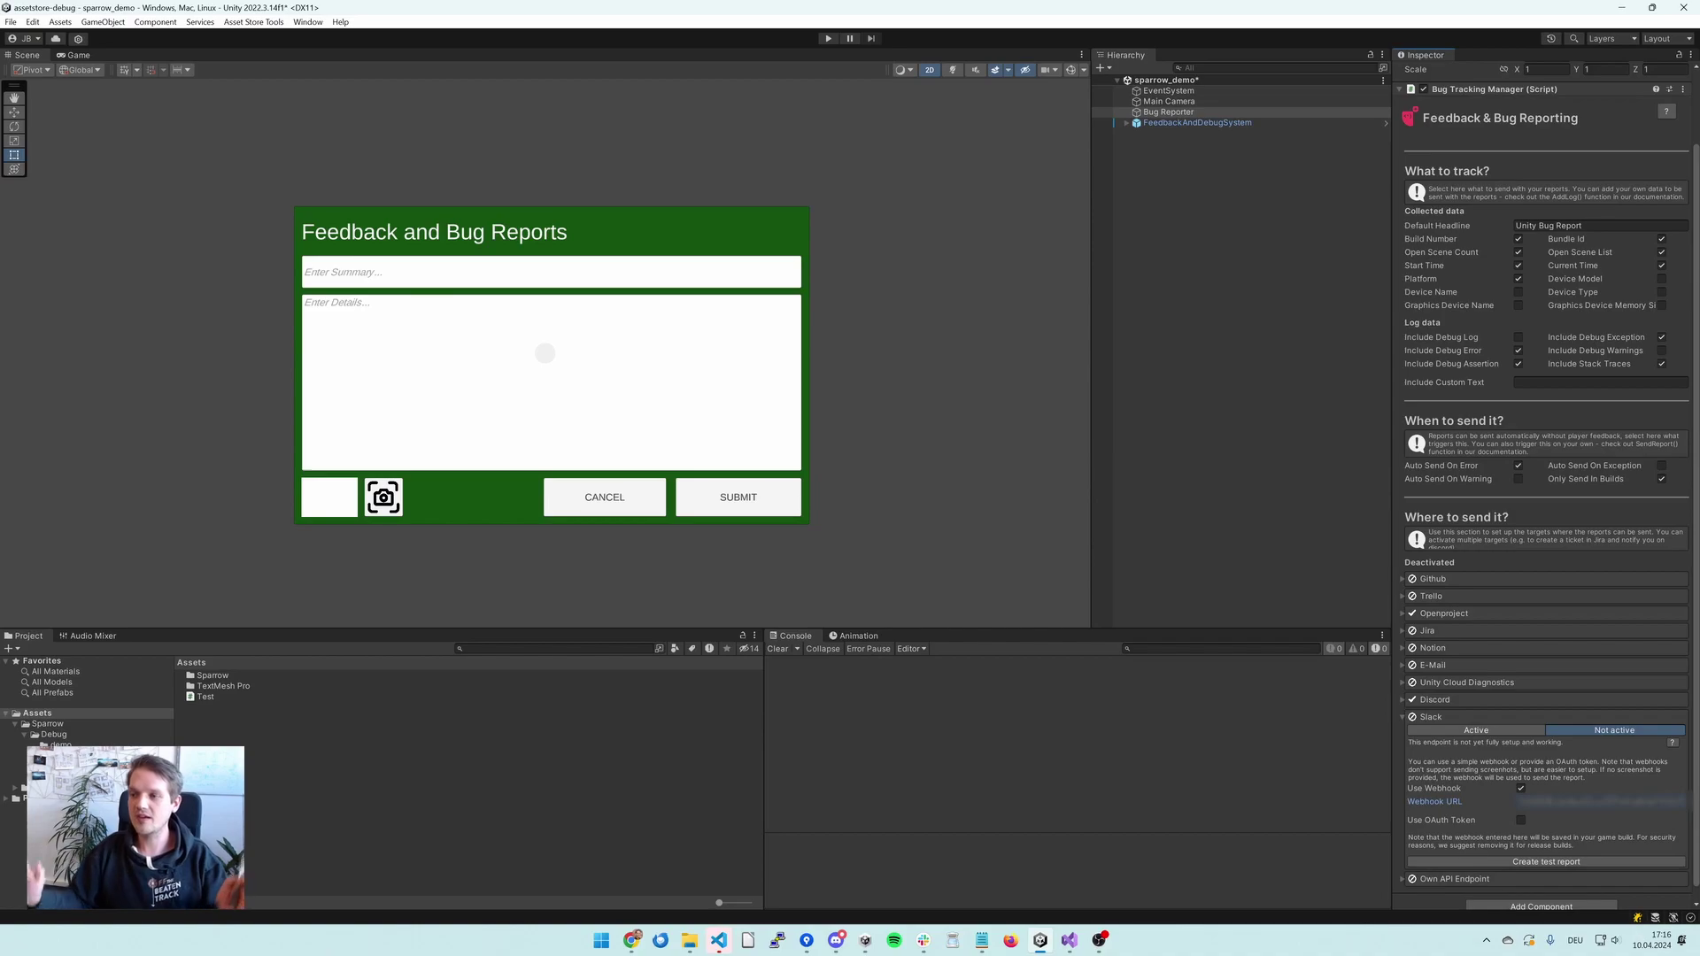
{"action": "left_click", "coordinate": [1575, 861]}
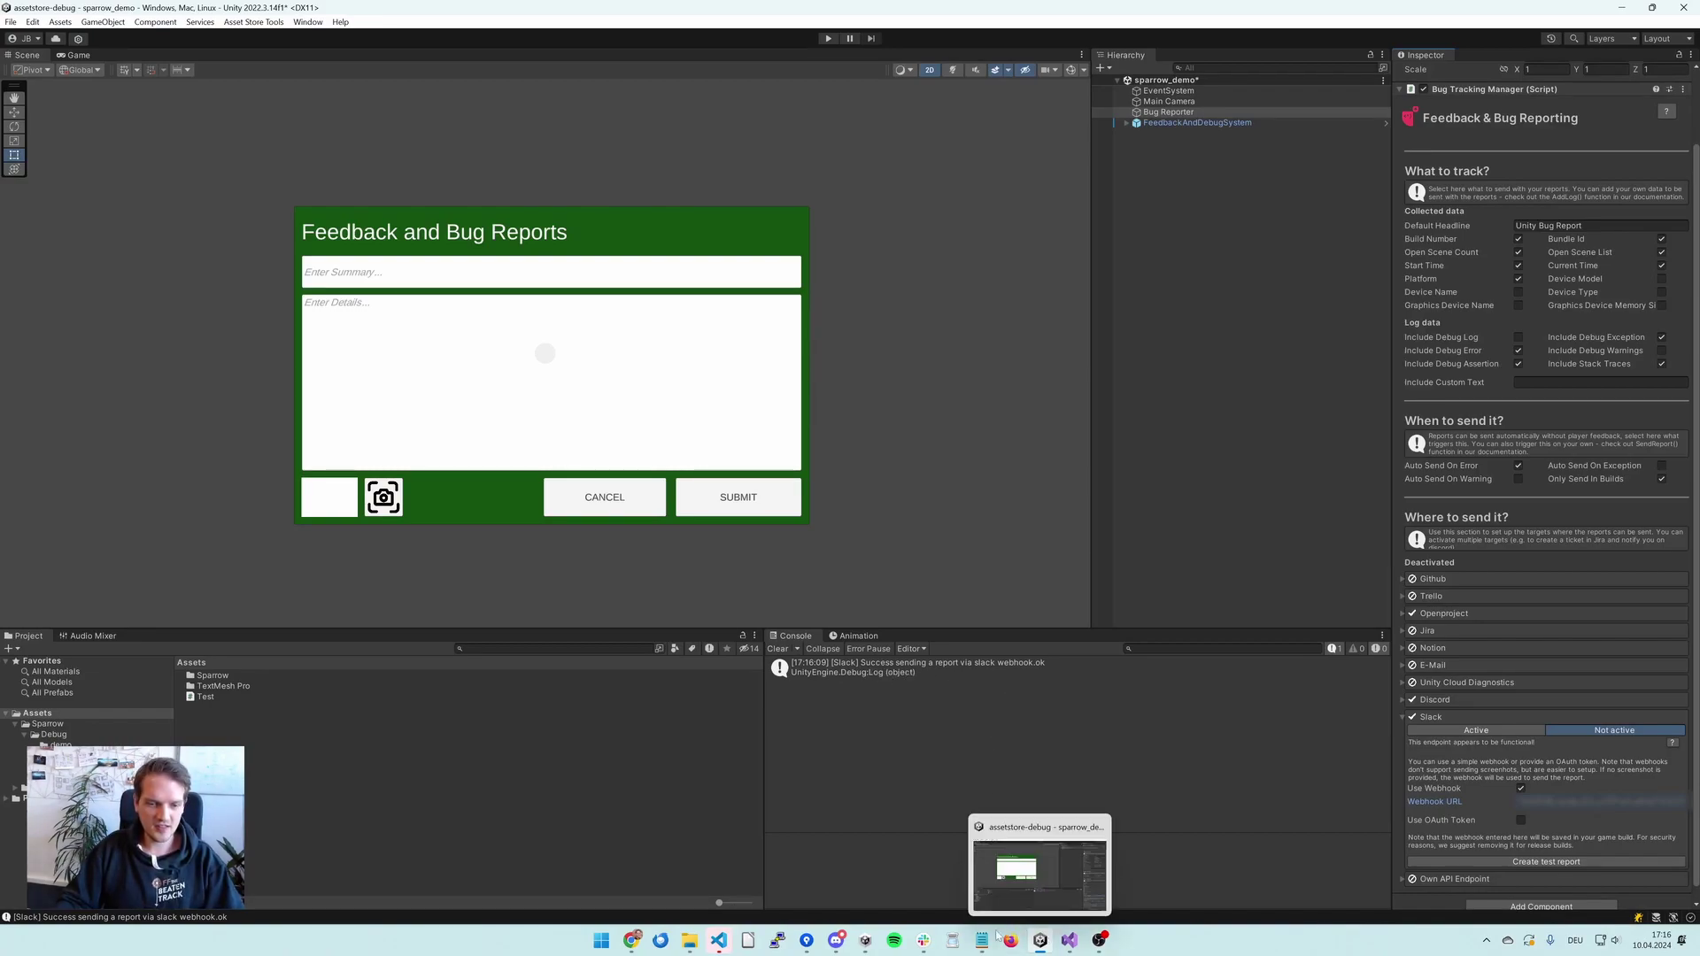
{"action": "left_click", "coordinate": [923, 940]}
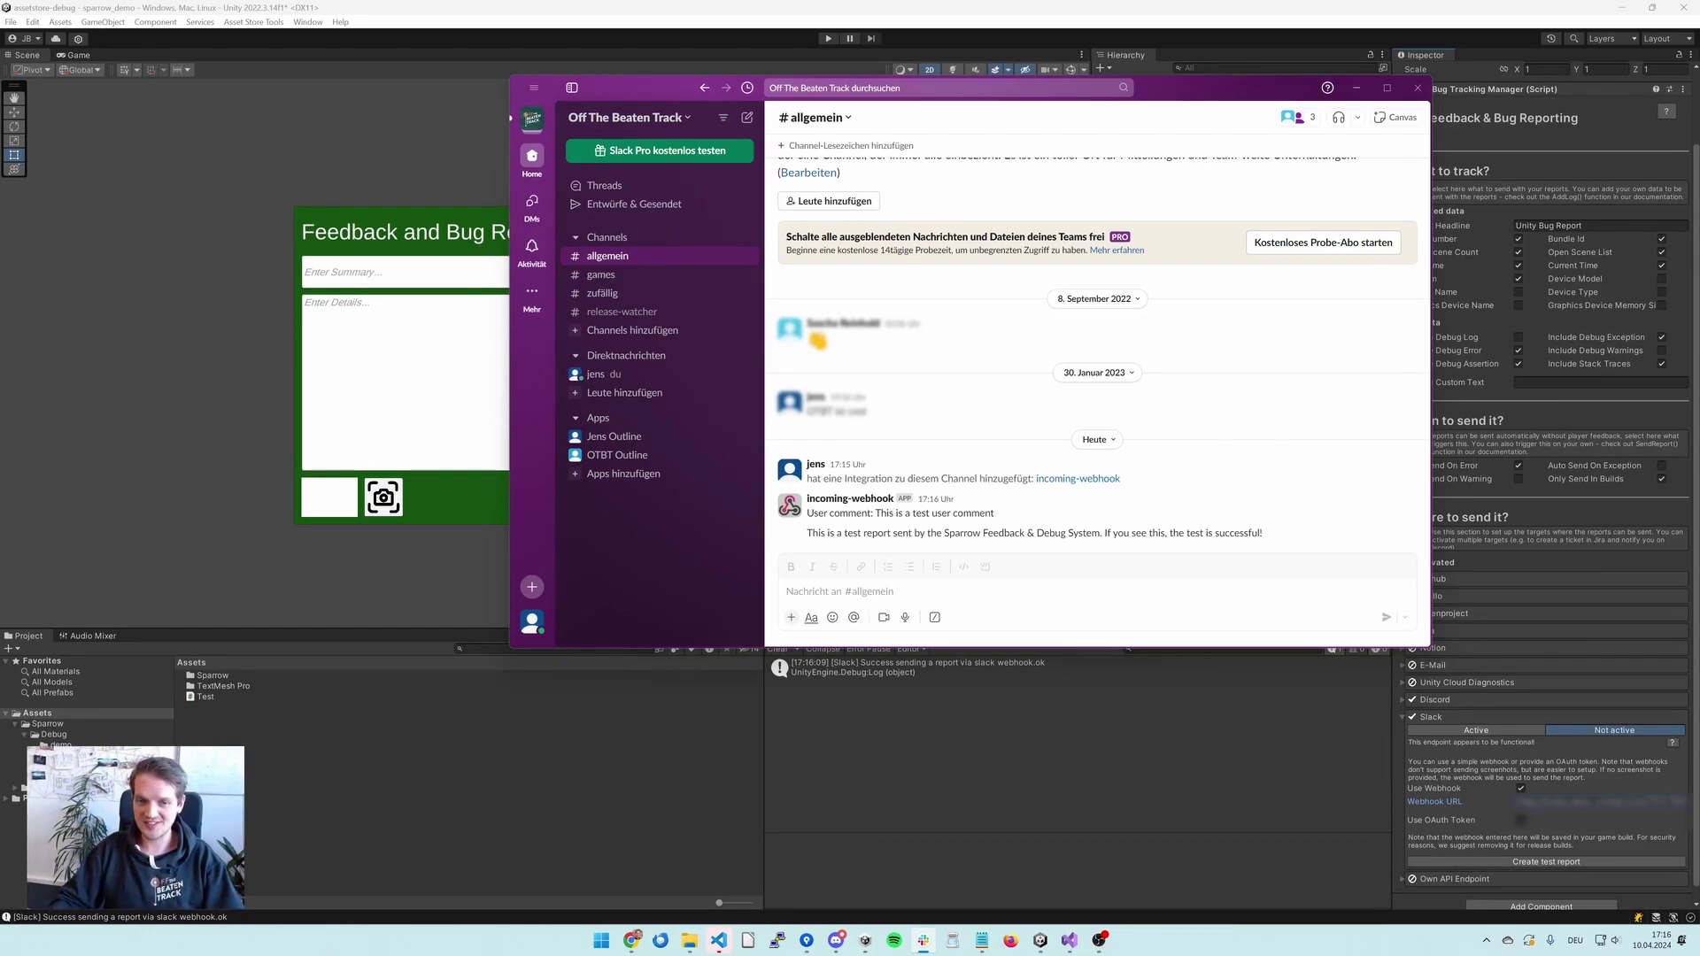
{"action": "left_click", "coordinate": [1109, 744]}
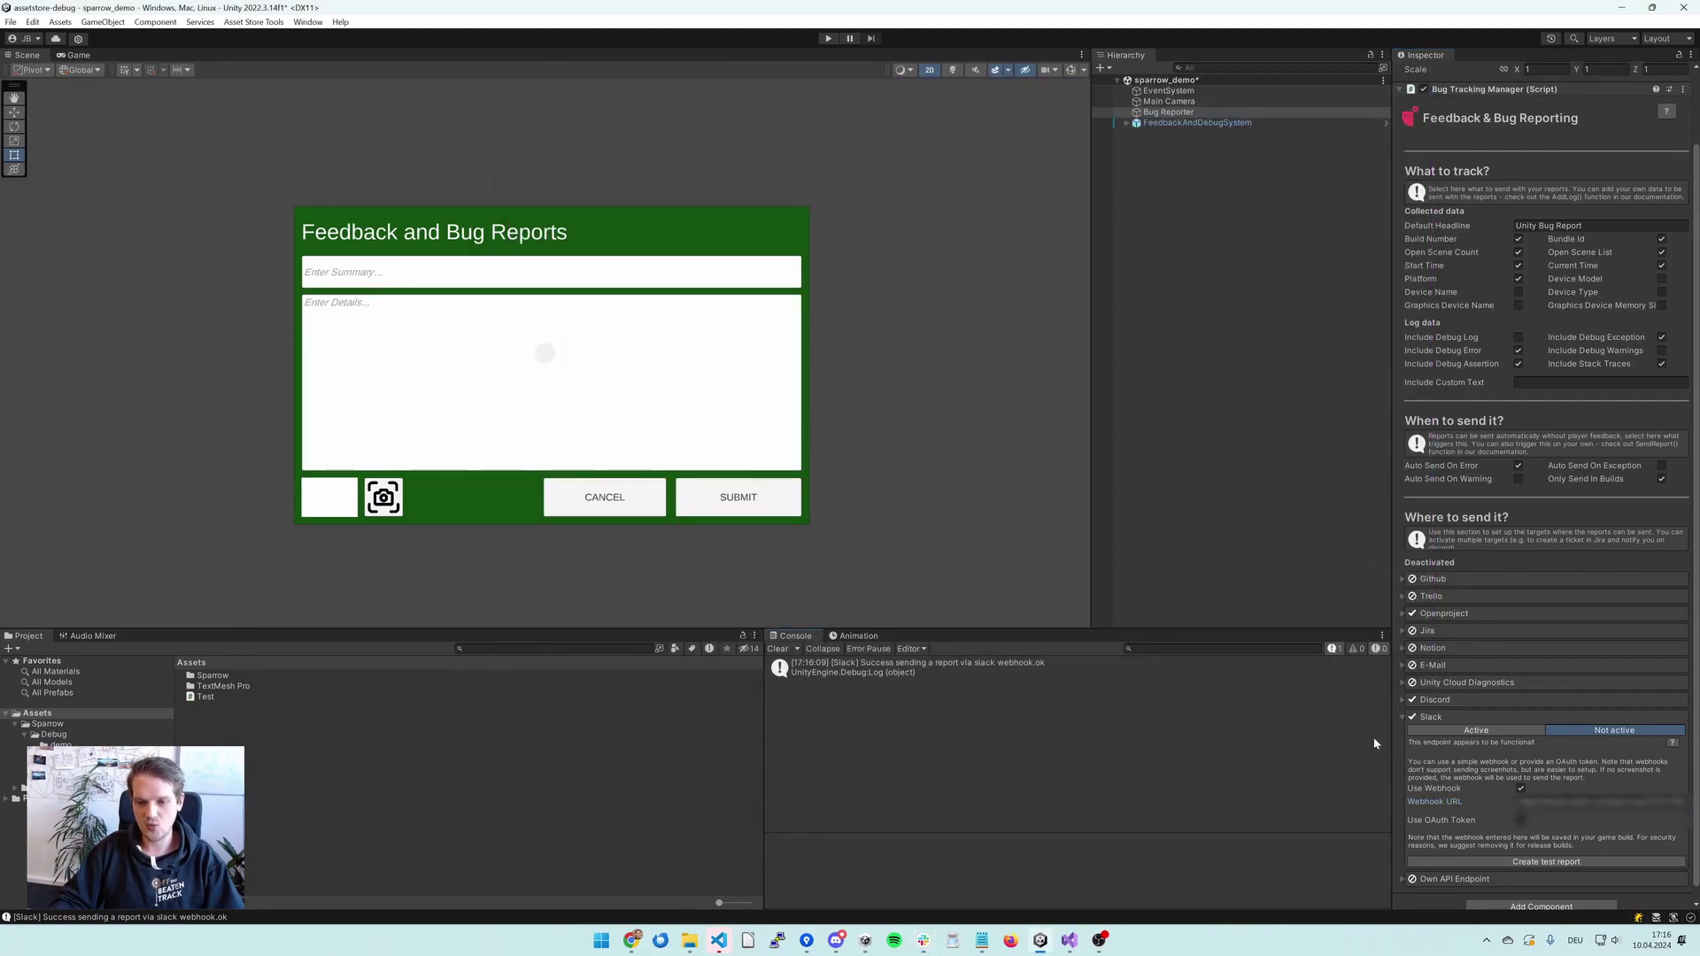
Step: Change the Slack endpoint from webhook to OAuth token, and copy the channel ID from the #allgemein channel details in Slack
{"action": "left_click", "coordinate": [1521, 789]}
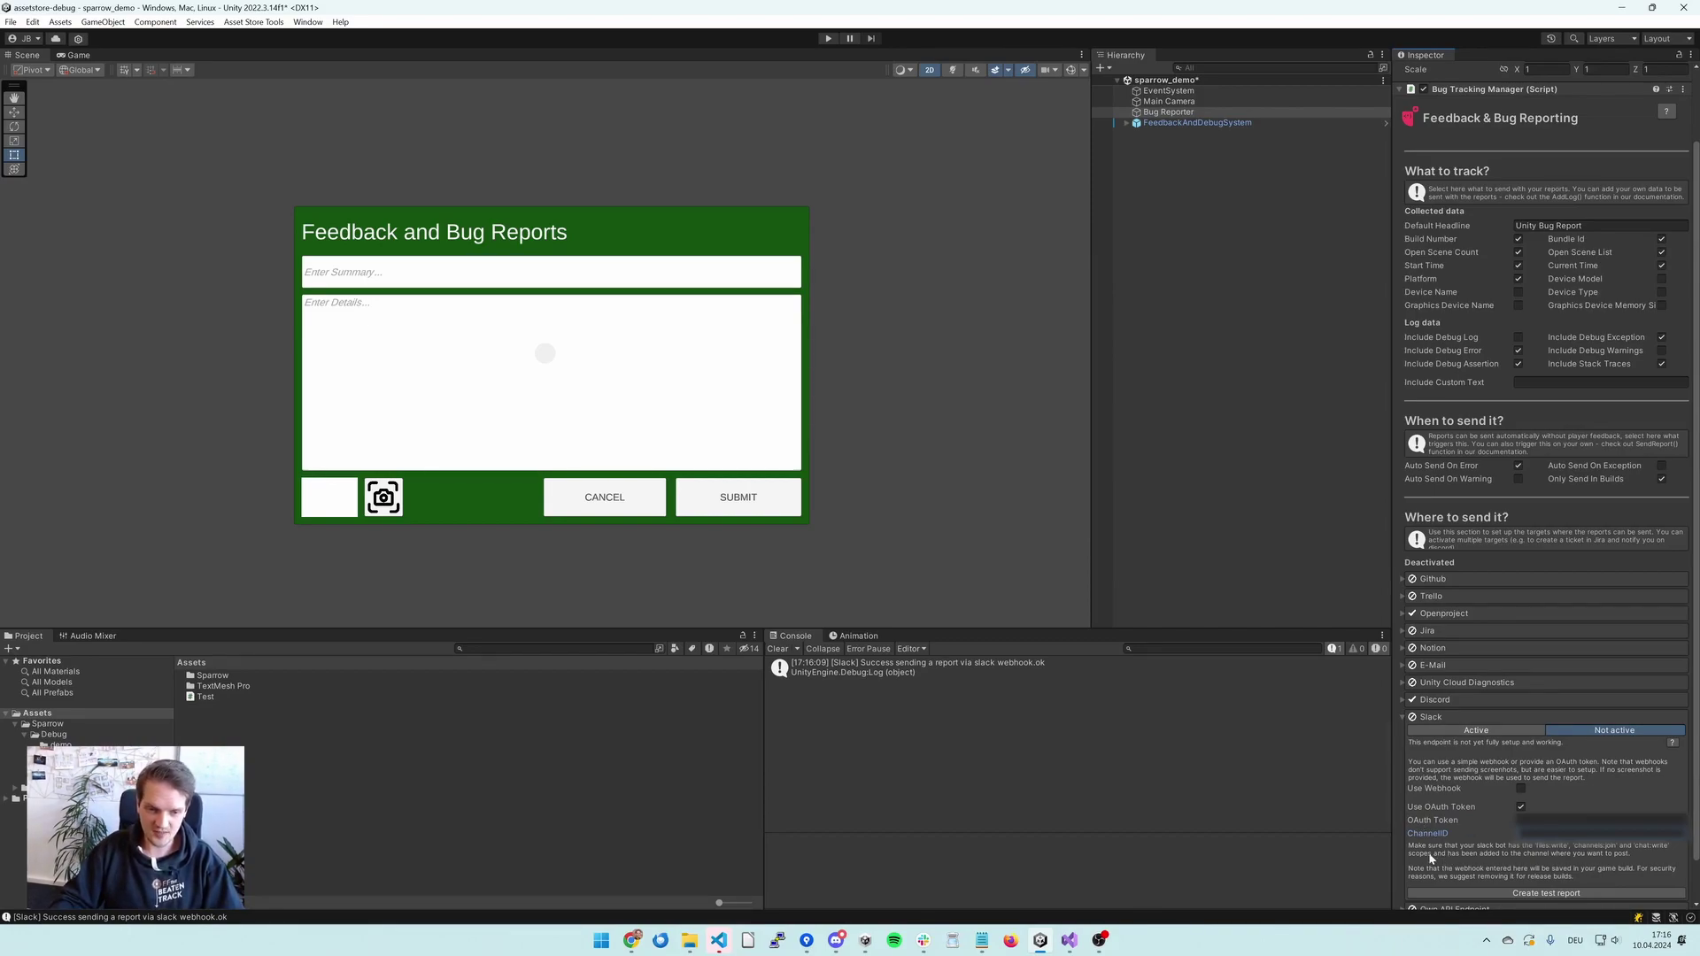
{"action": "left_click", "coordinate": [924, 940]}
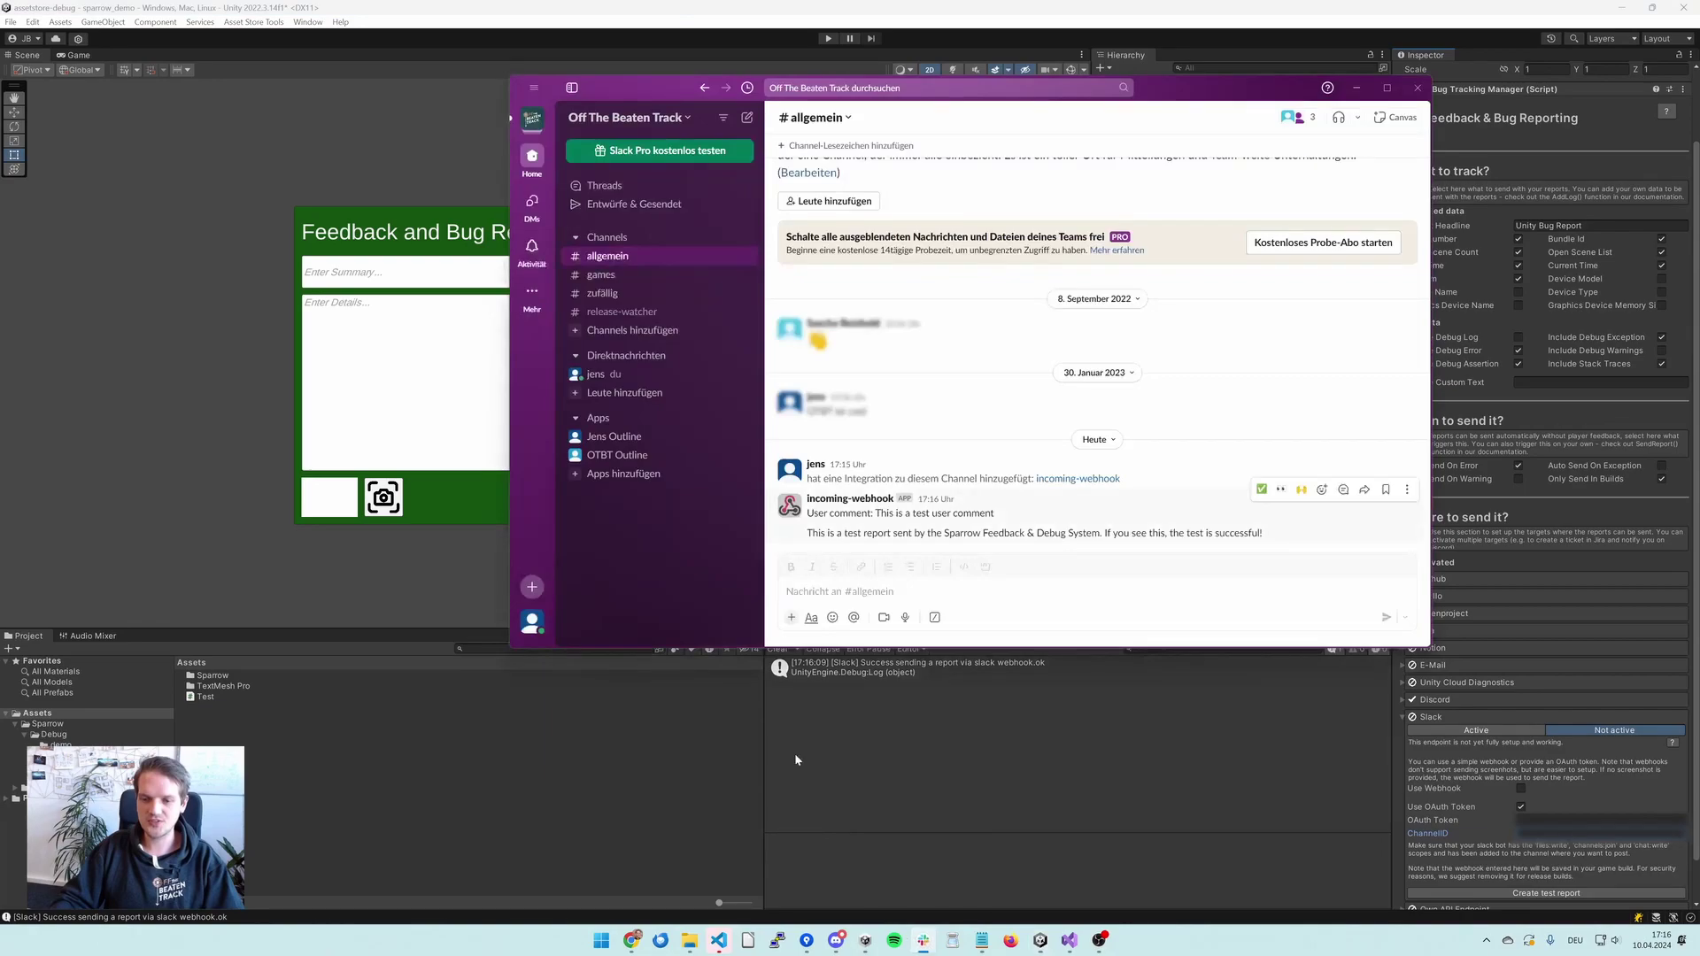
{"action": "right_click", "coordinate": [608, 263]}
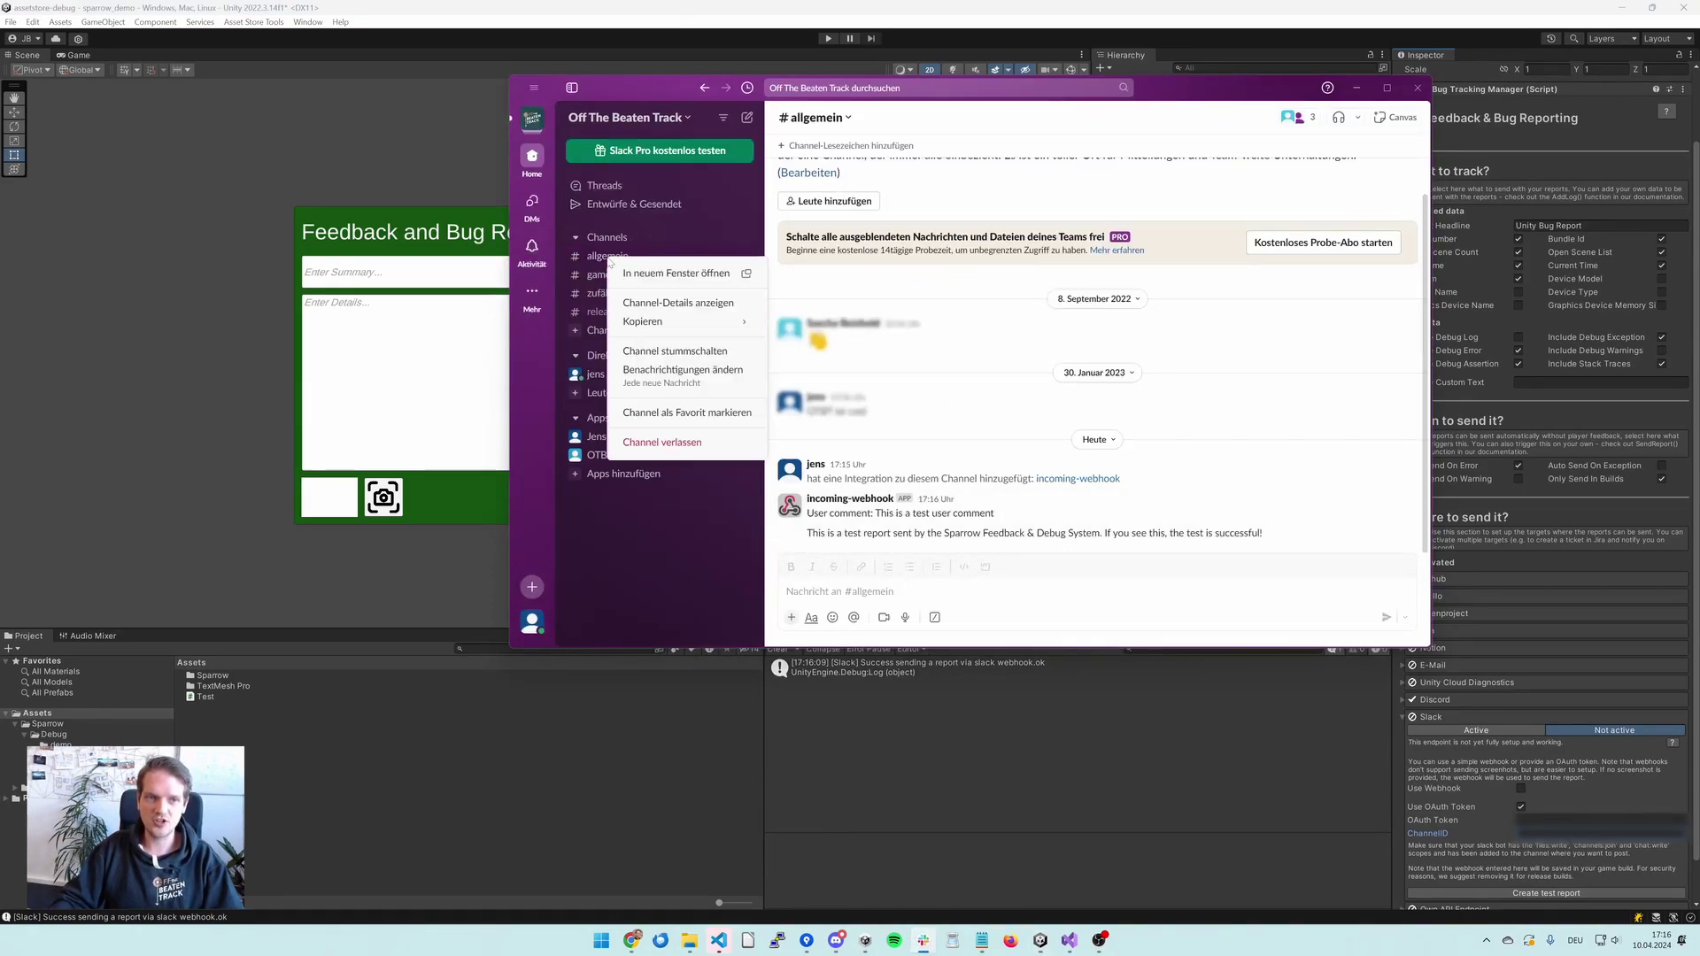
{"action": "left_click", "coordinate": [657, 305]}
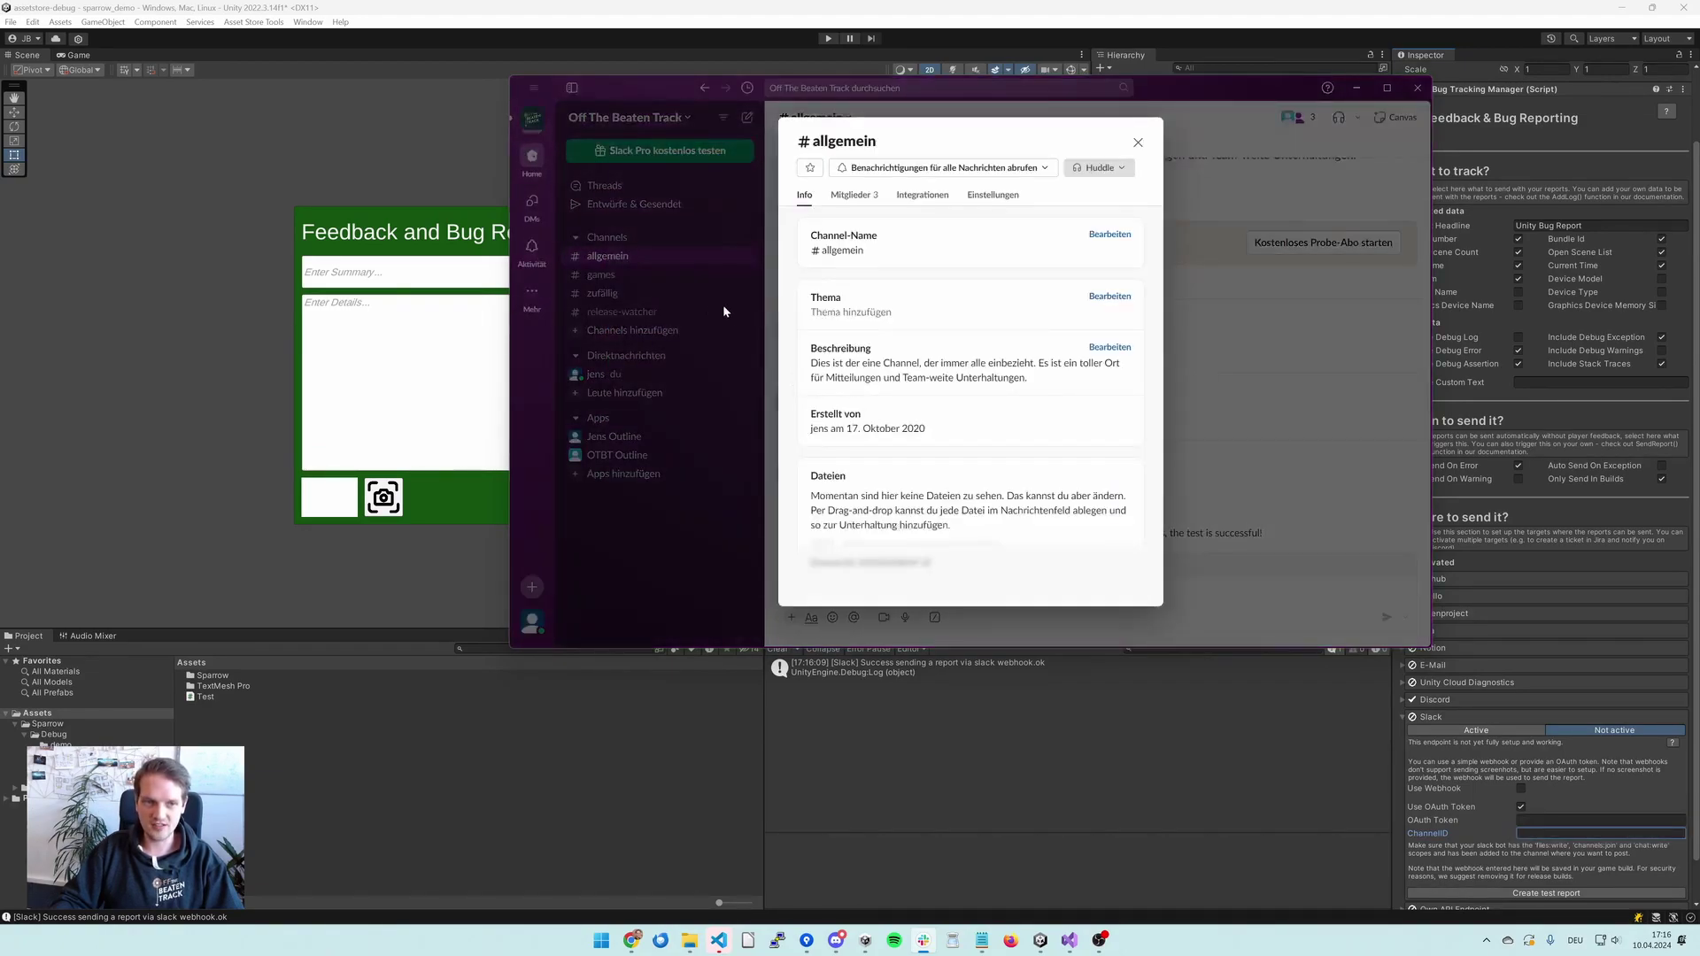
{"action": "left_click_drag", "start_coordinate": [809, 564], "coordinate": [921, 564]}
{"action": "left_click", "coordinate": [925, 564]}
{"action": "left_click", "coordinate": [1007, 574]}
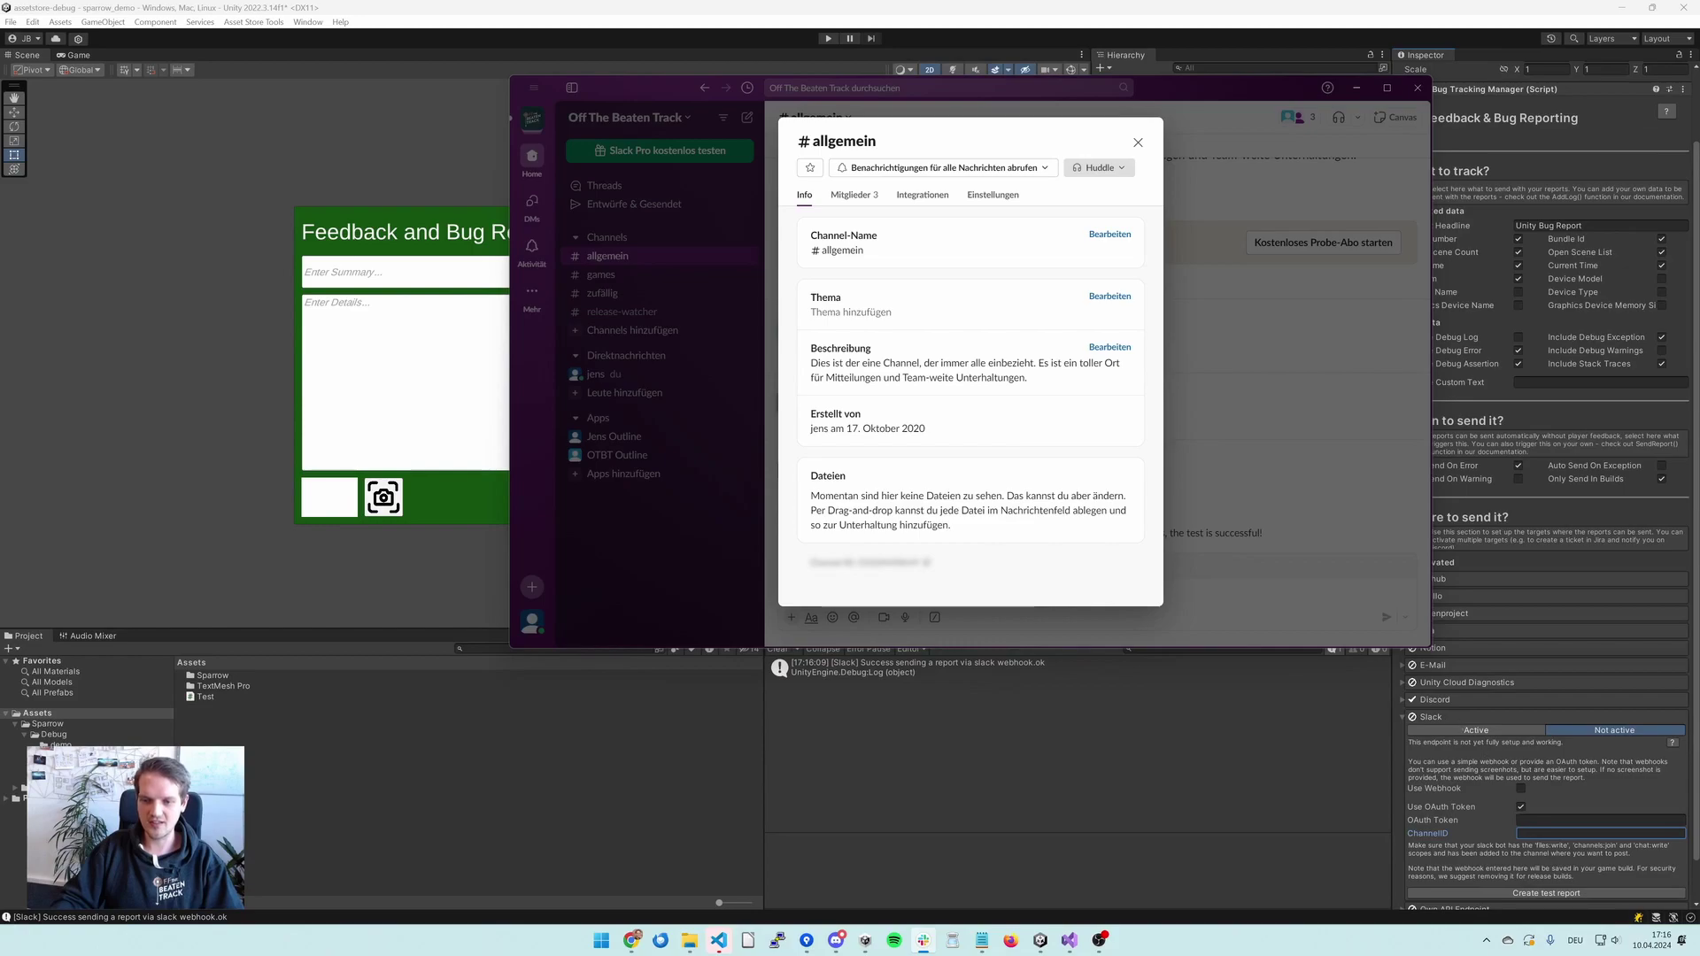
Step: Switch to Unity and paste the copied channel ID into the Slack endpoint's ChannelID field
{"action": "key", "text": "alt+Tab"}
{"action": "key", "text": "ctrl+v"}
{"action": "left_click", "coordinate": [1210, 817]}
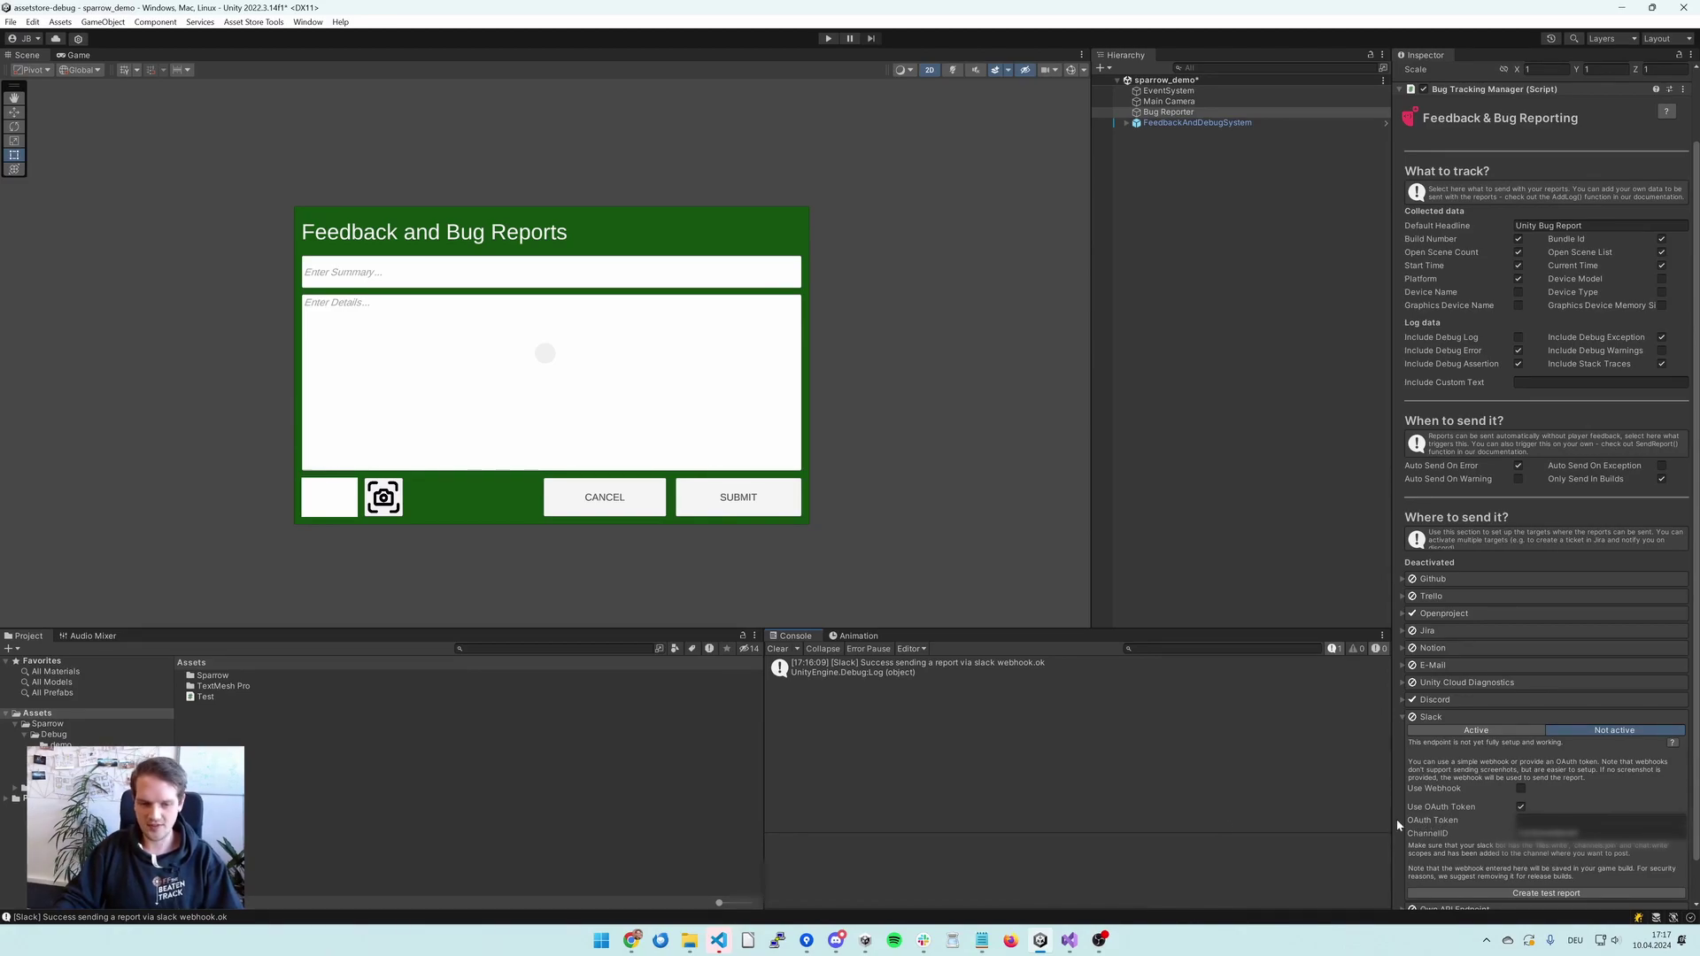
Step: Switch to the browser and open the Slack App-Settings page from the documentation's OAuth Token section
{"action": "left_click", "coordinate": [633, 941]}
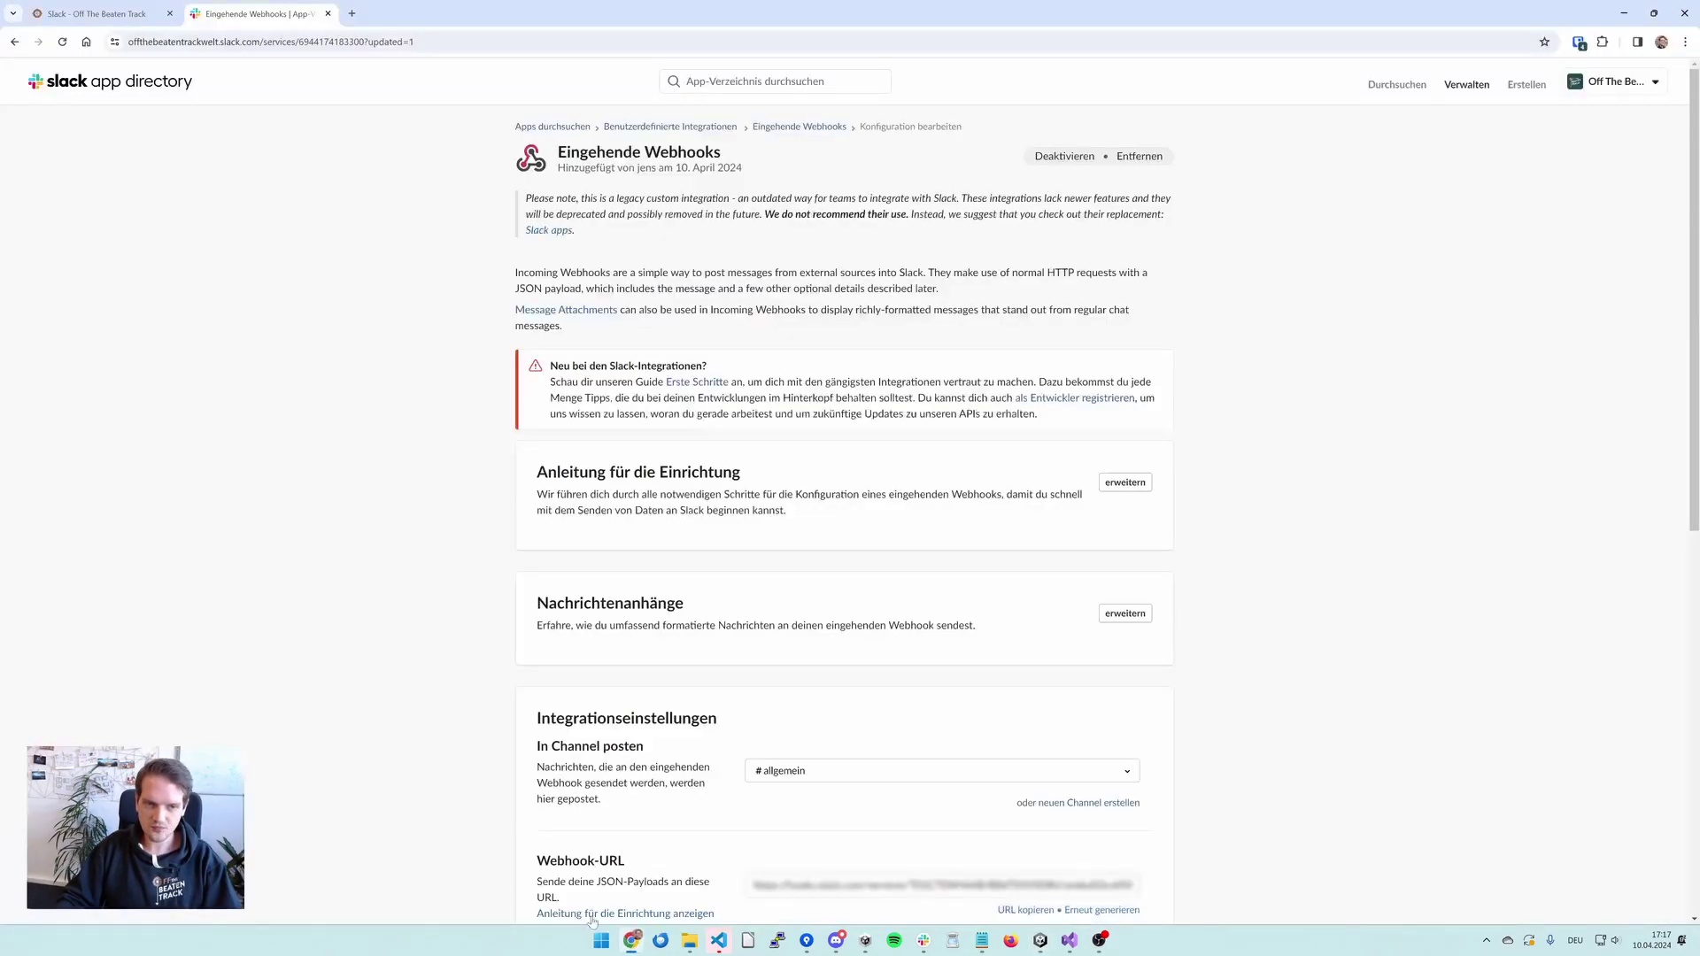
{"action": "left_click", "coordinate": [98, 15]}
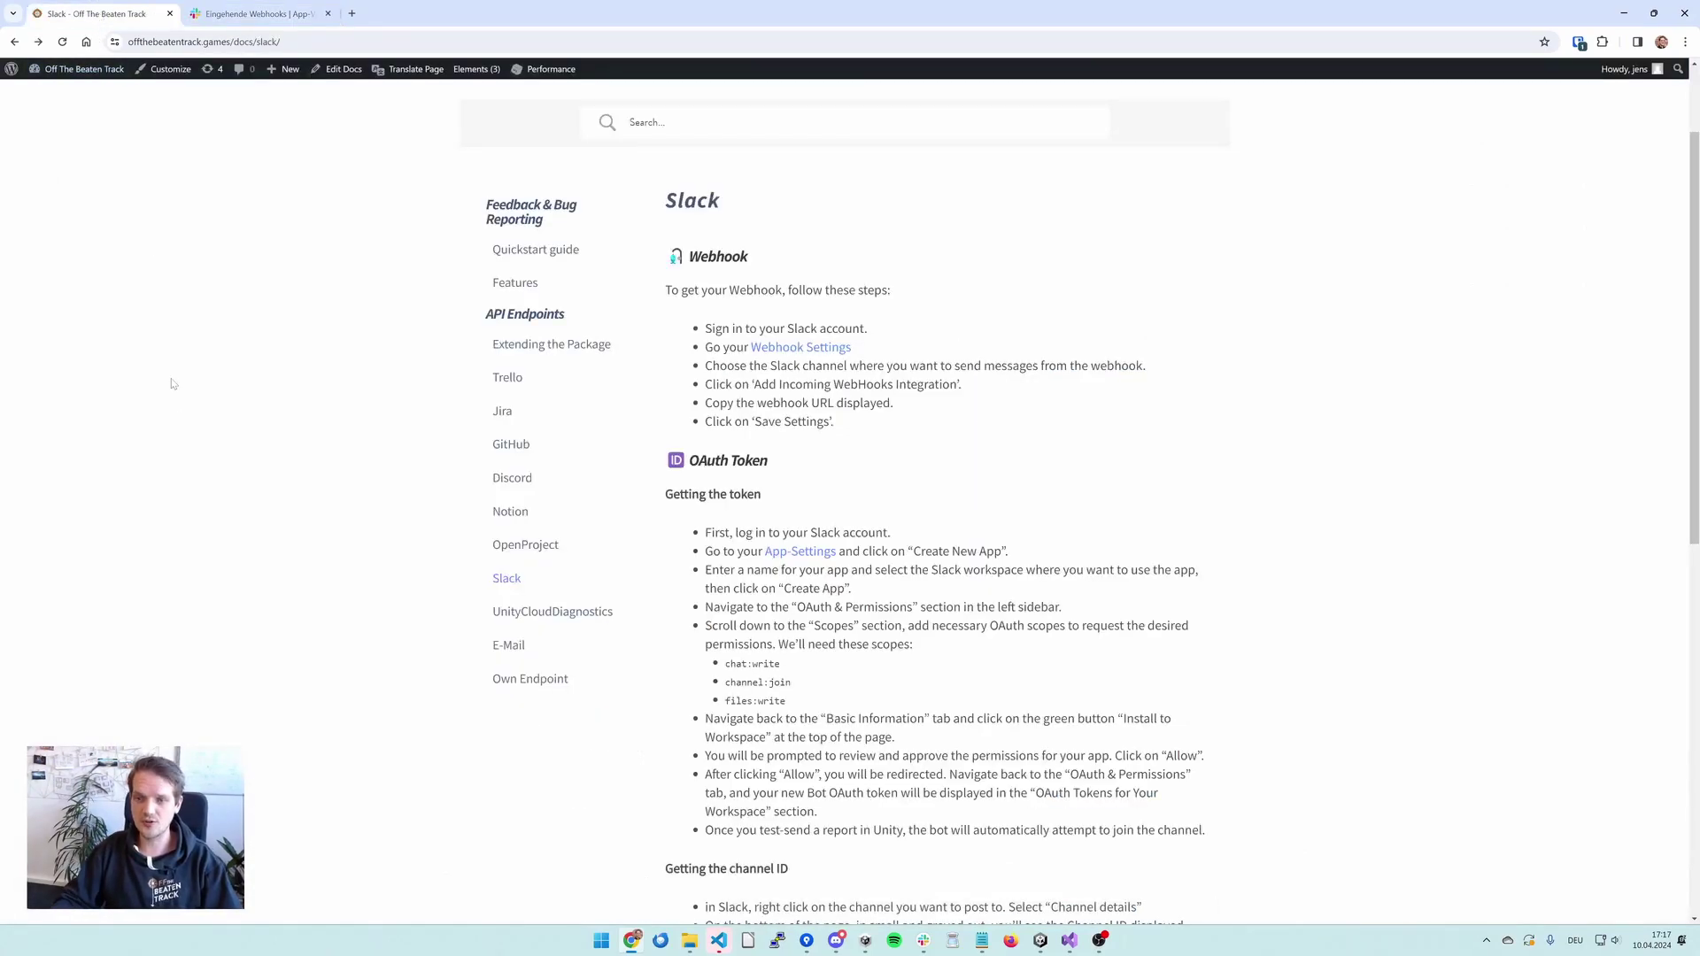
{"action": "middle_click", "coordinate": [777, 554]}
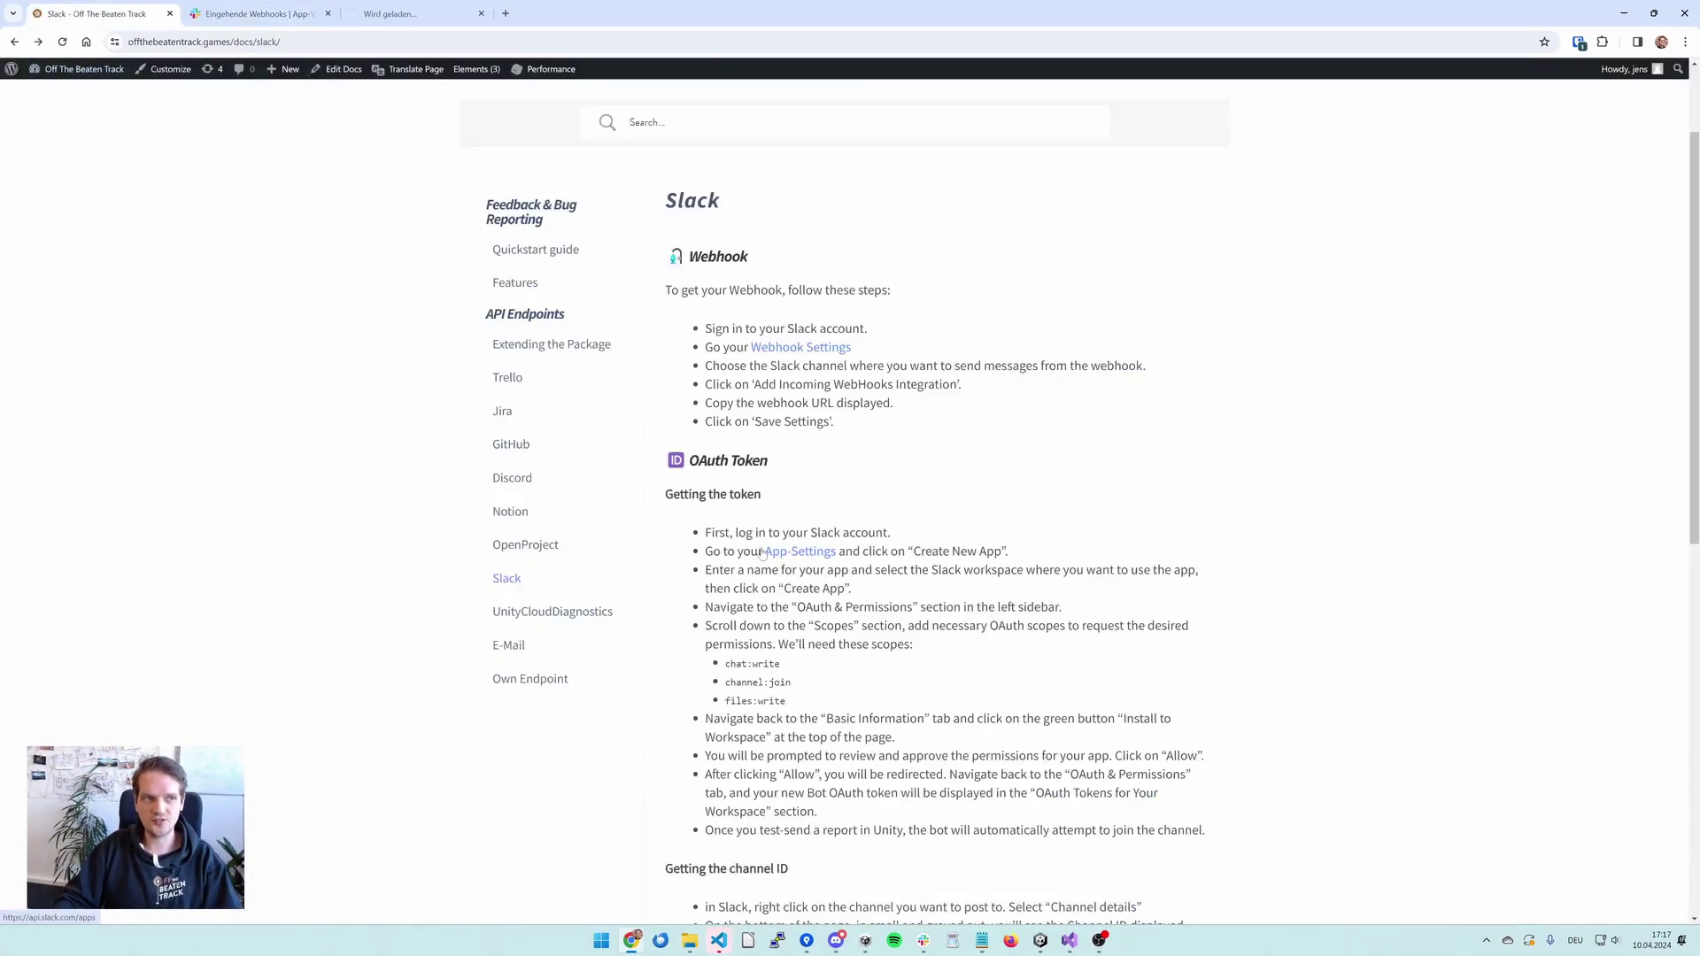
{"action": "left_click", "coordinate": [400, 14]}
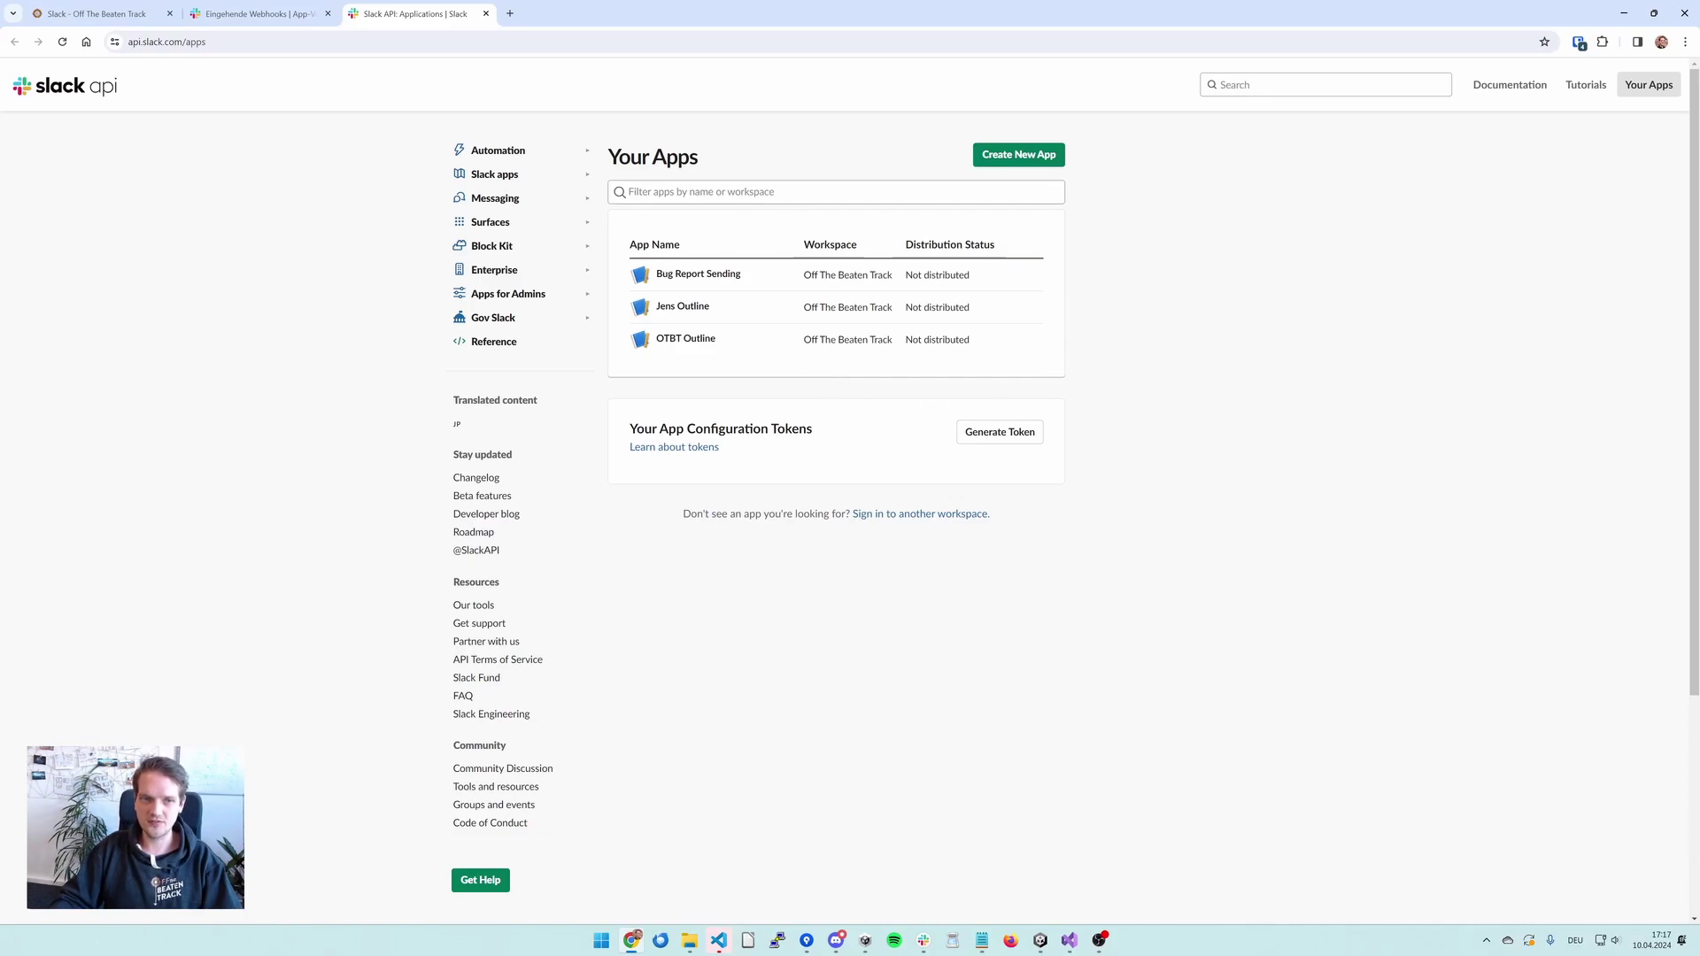
Step: Create a new Slack app from scratch named "Test Report Poster" in the Off The Beaten Track workspace
{"action": "left_click", "coordinate": [1028, 162]}
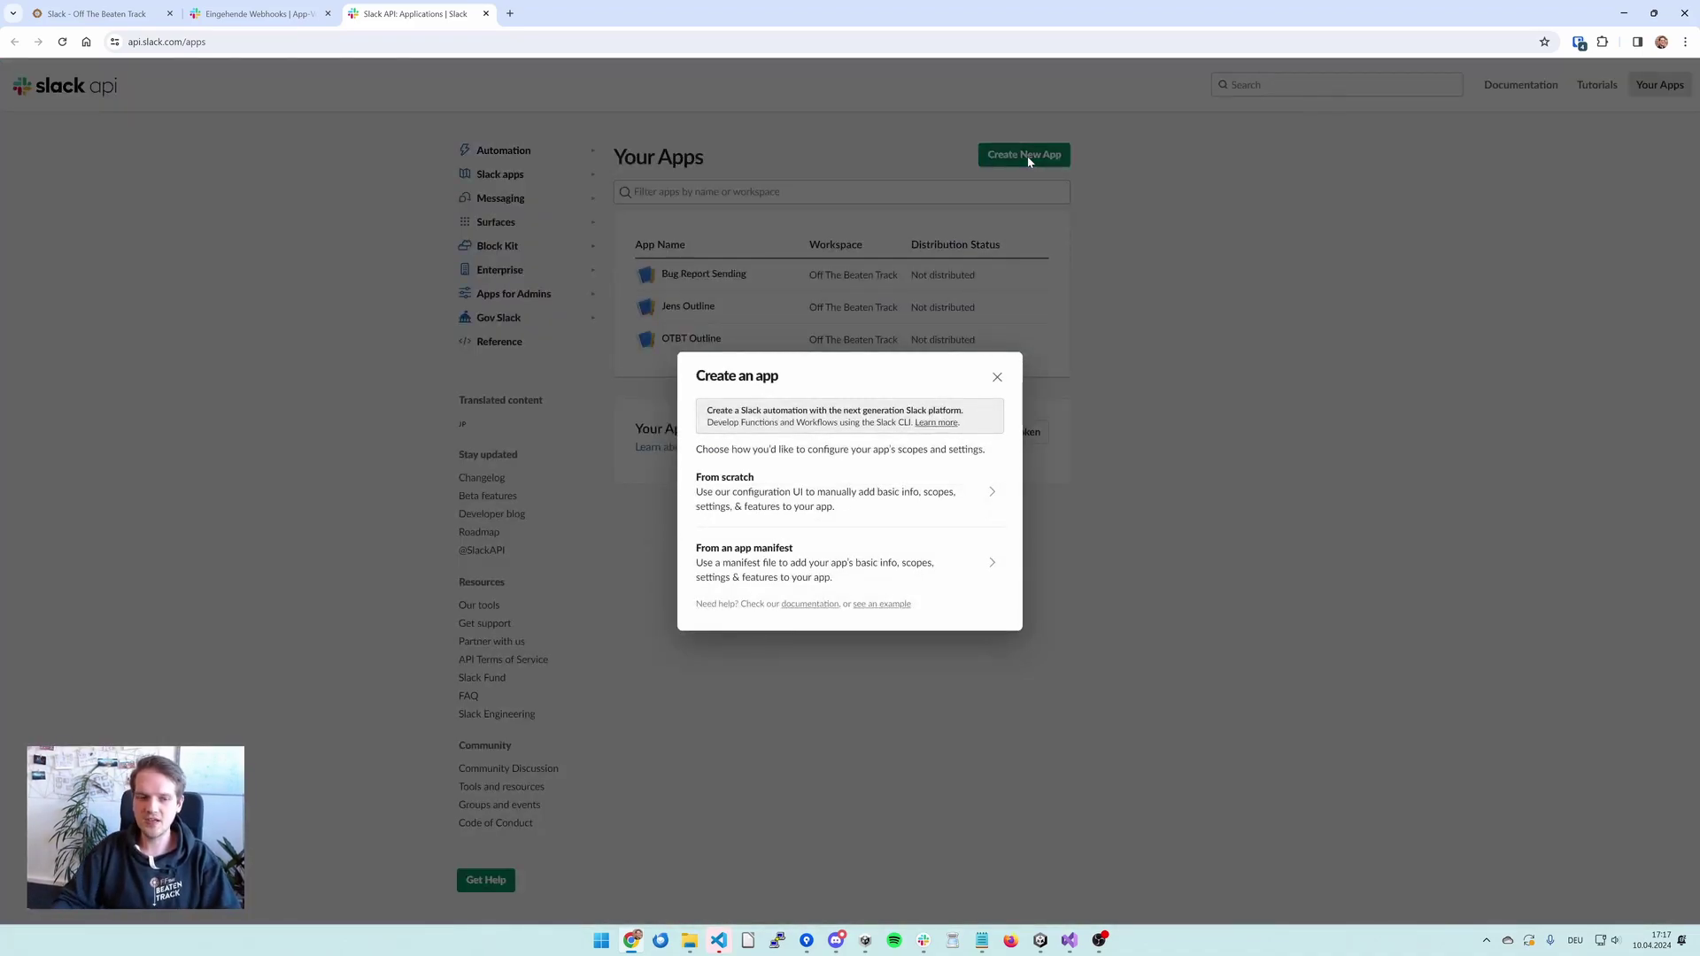
{"action": "left_click", "coordinate": [868, 485]}
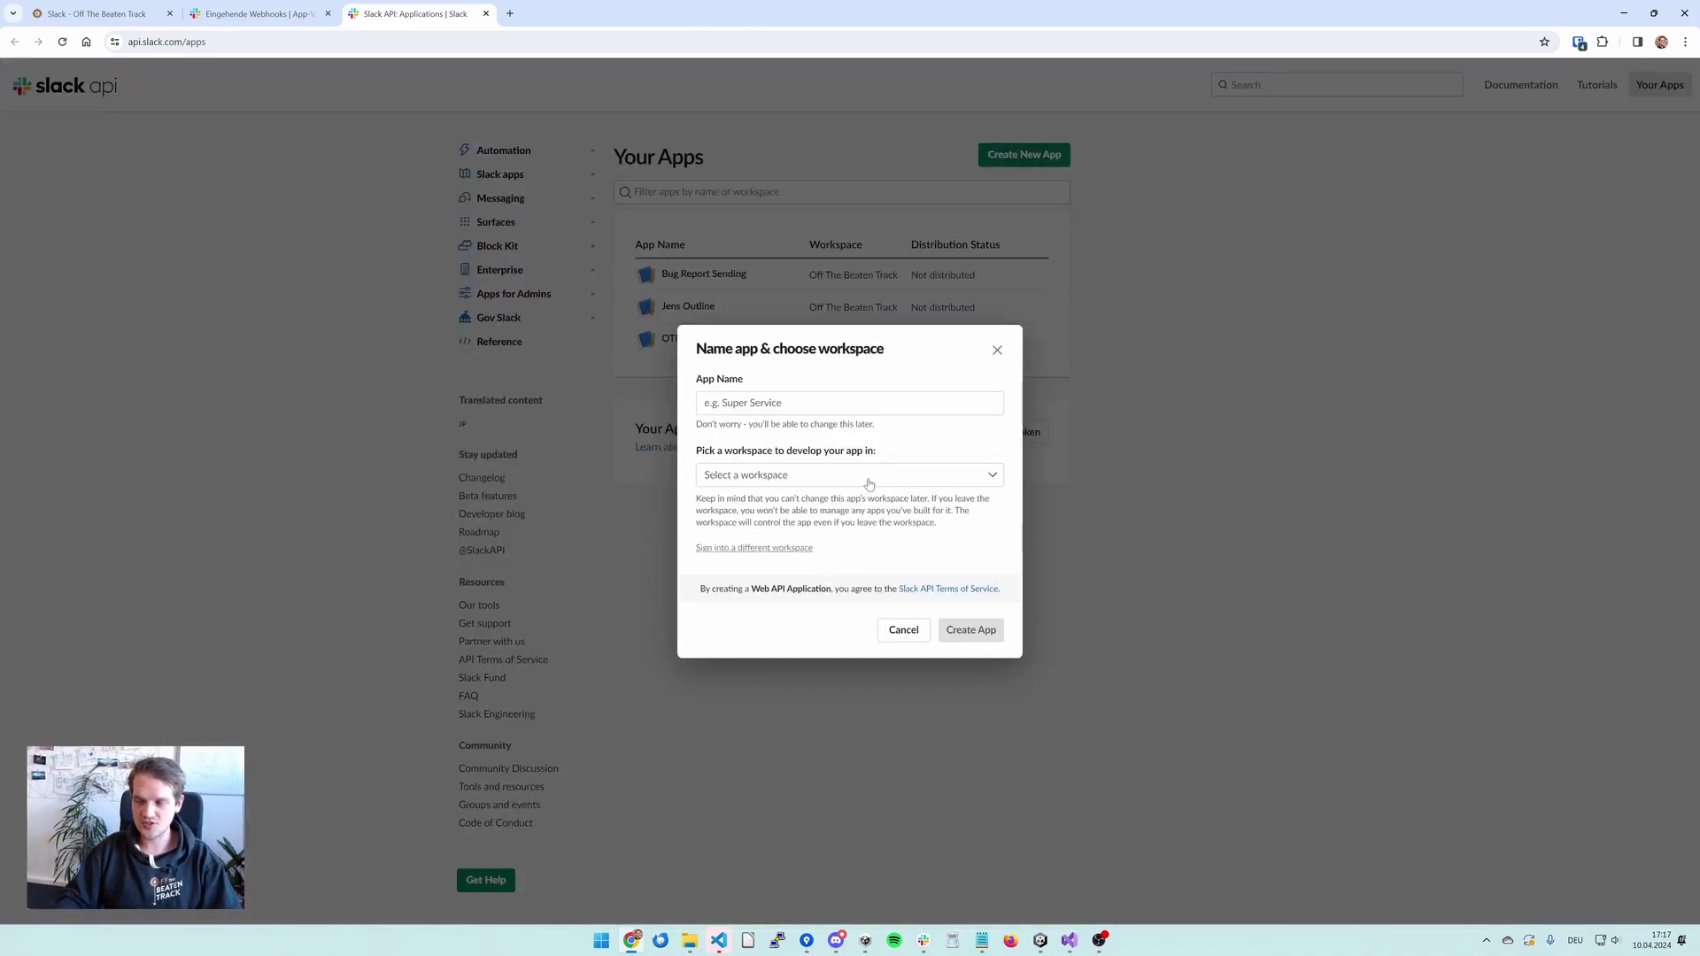
{"action": "left_click", "coordinate": [780, 400]}
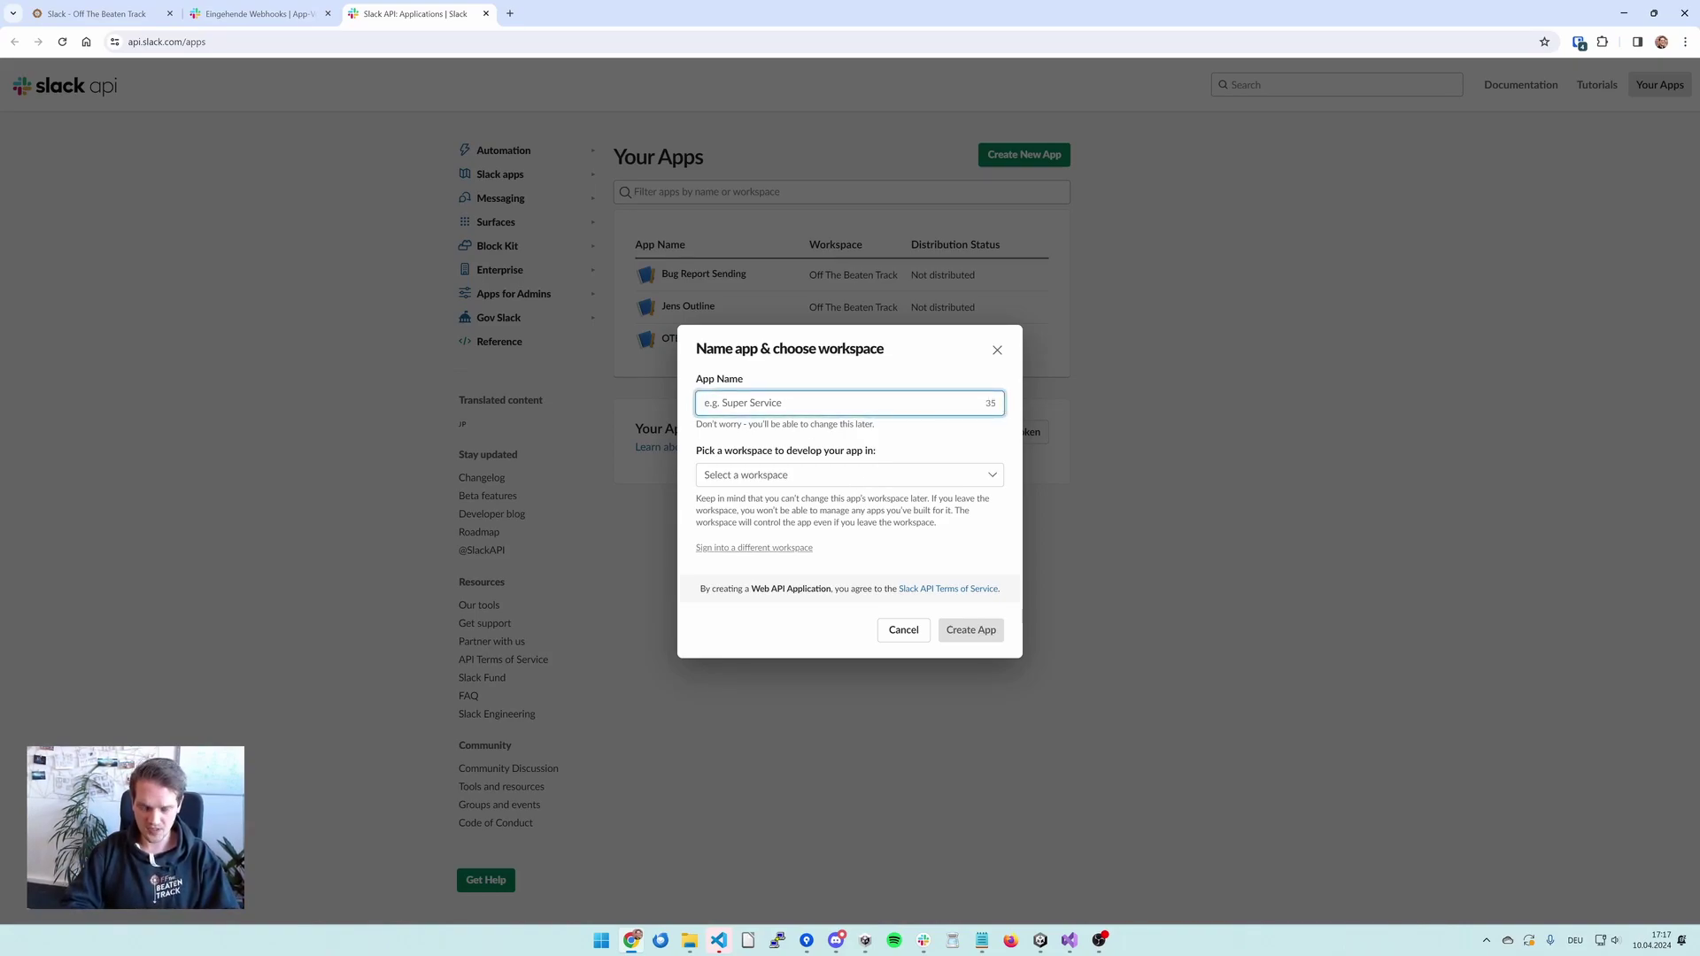
{"action": "type", "text": "Test Report Poster"}
{"action": "left_click", "coordinate": [789, 479]}
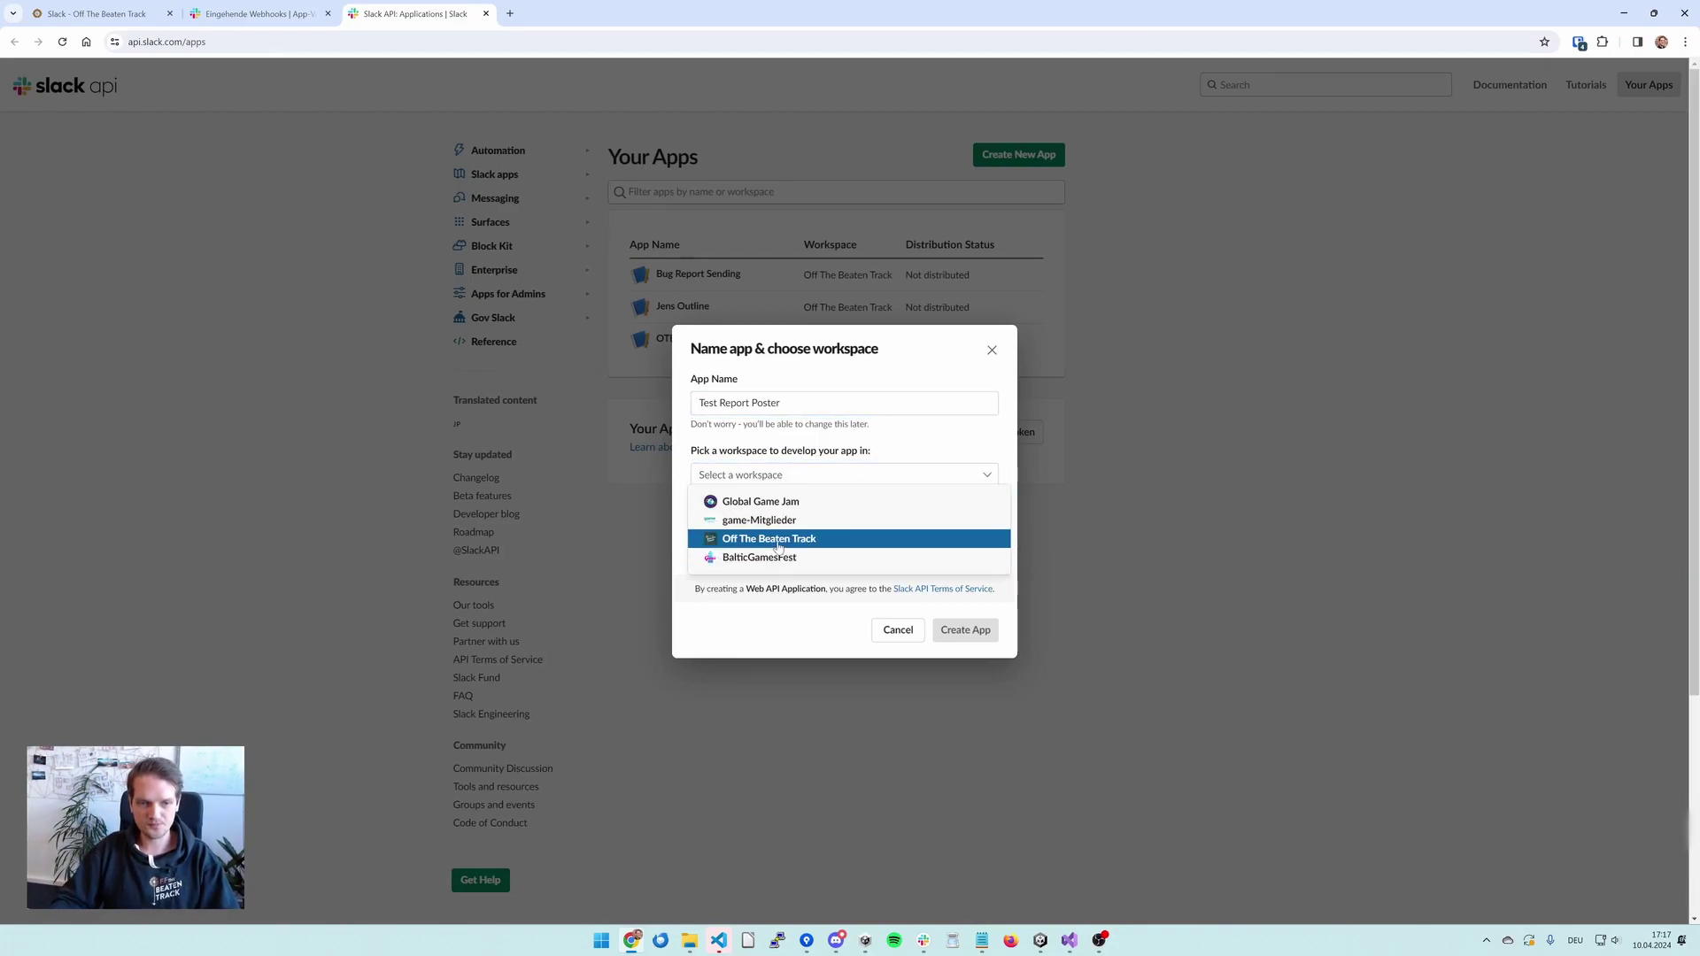
{"action": "left_click", "coordinate": [778, 539]}
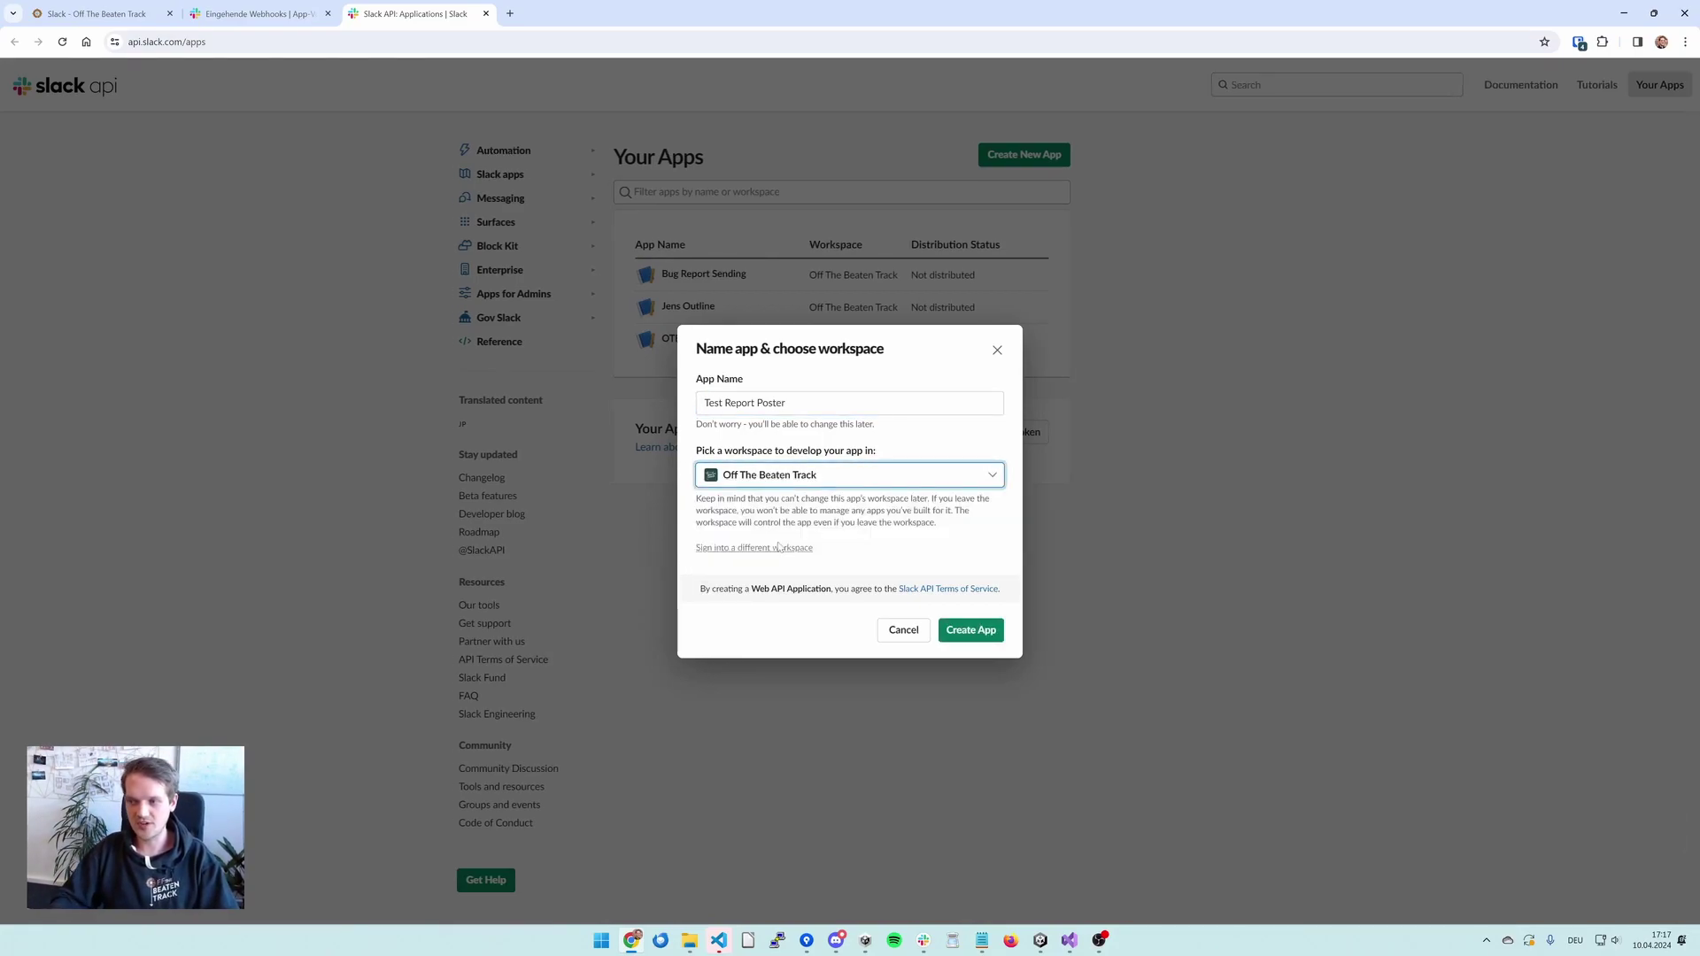
{"action": "left_click", "coordinate": [978, 631]}
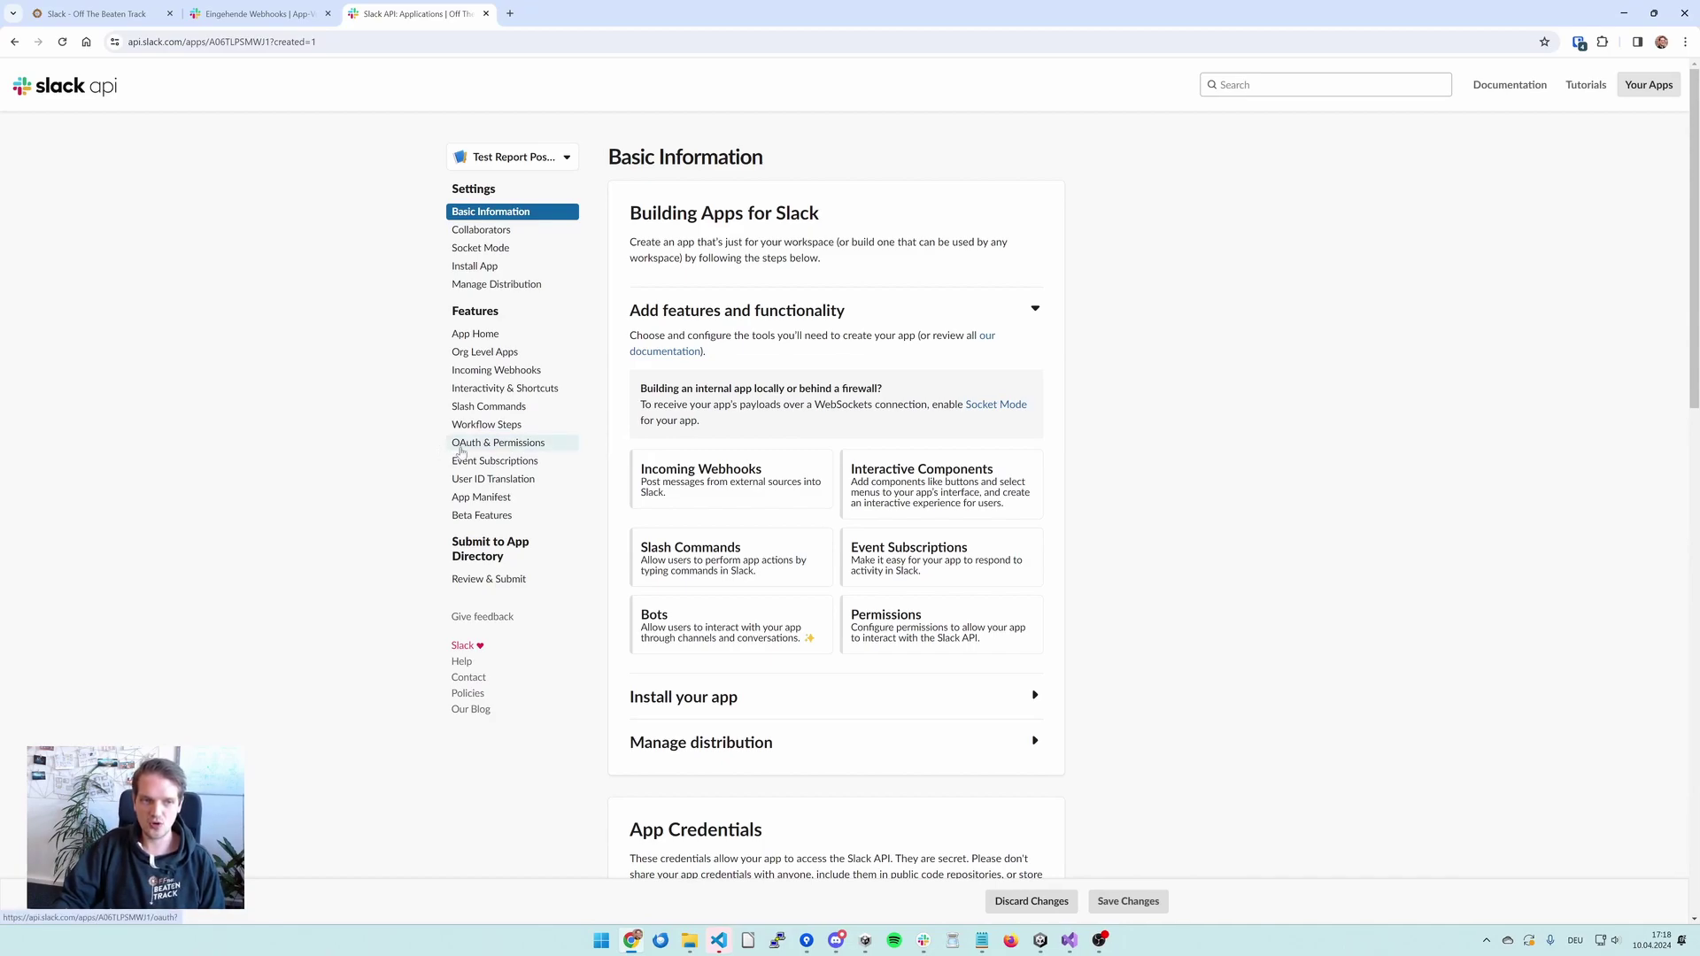
Step: Add the chat:write scope to the Bot Token Scopes in the app's OAuth & Permissions settings
{"action": "left_click", "coordinate": [519, 449]}
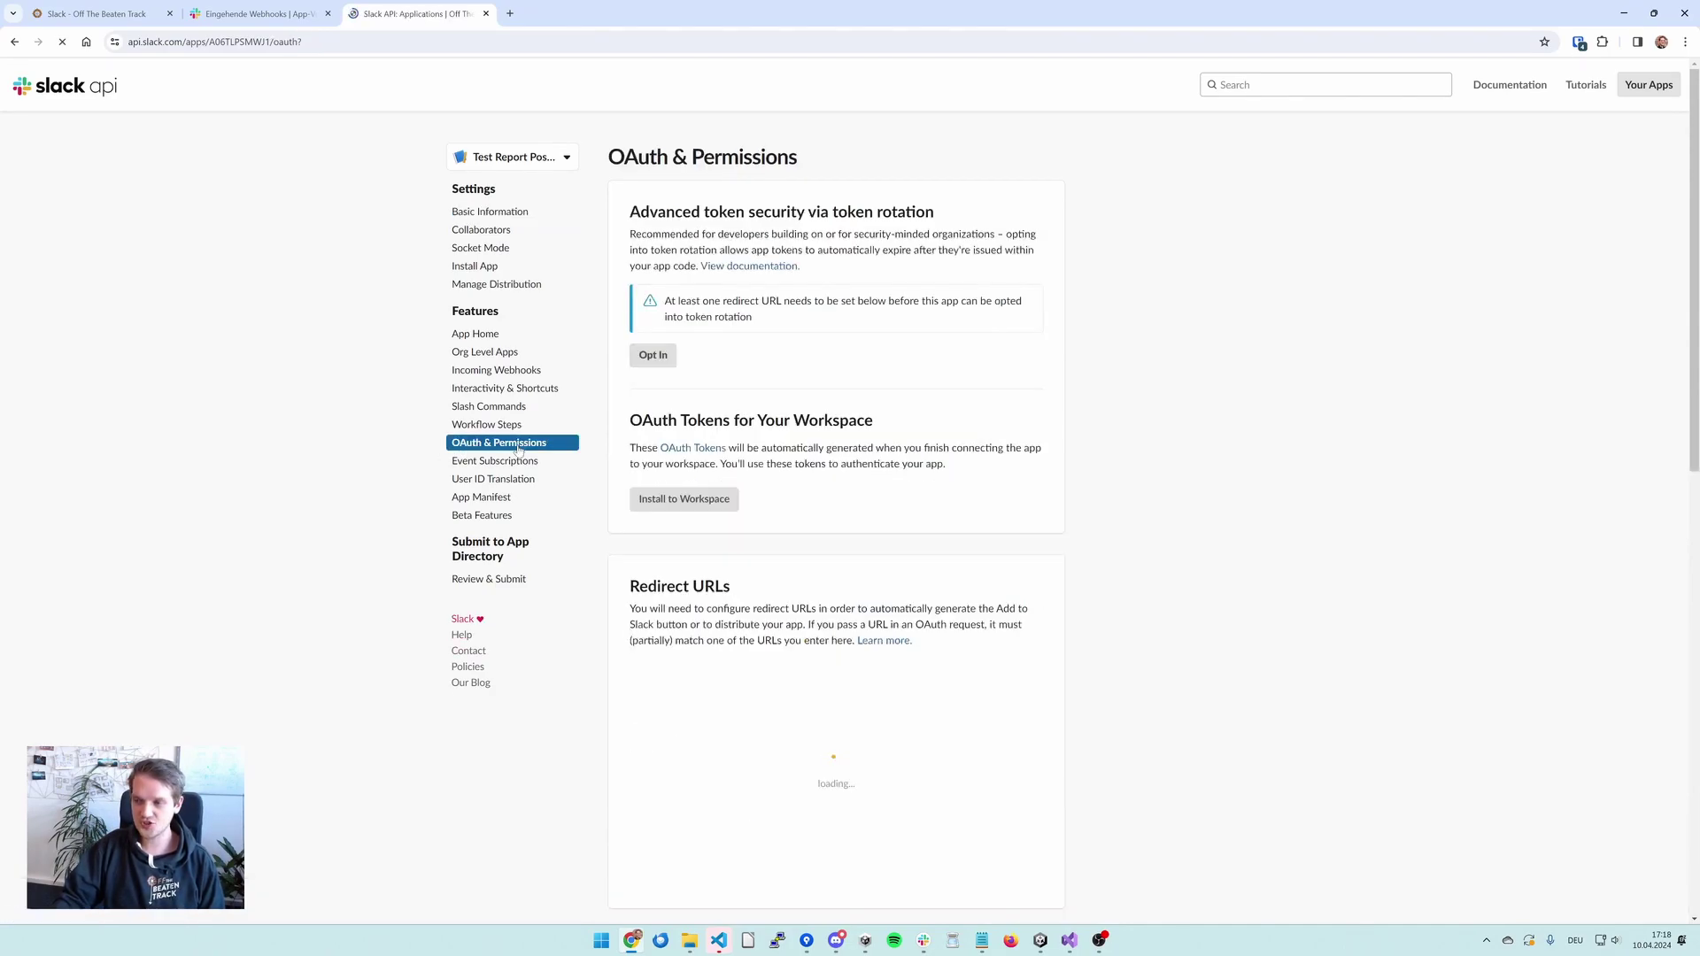
{"action": "scroll", "coordinate": [1080, 392], "scroll_direction": "down", "scroll_amount": 5}
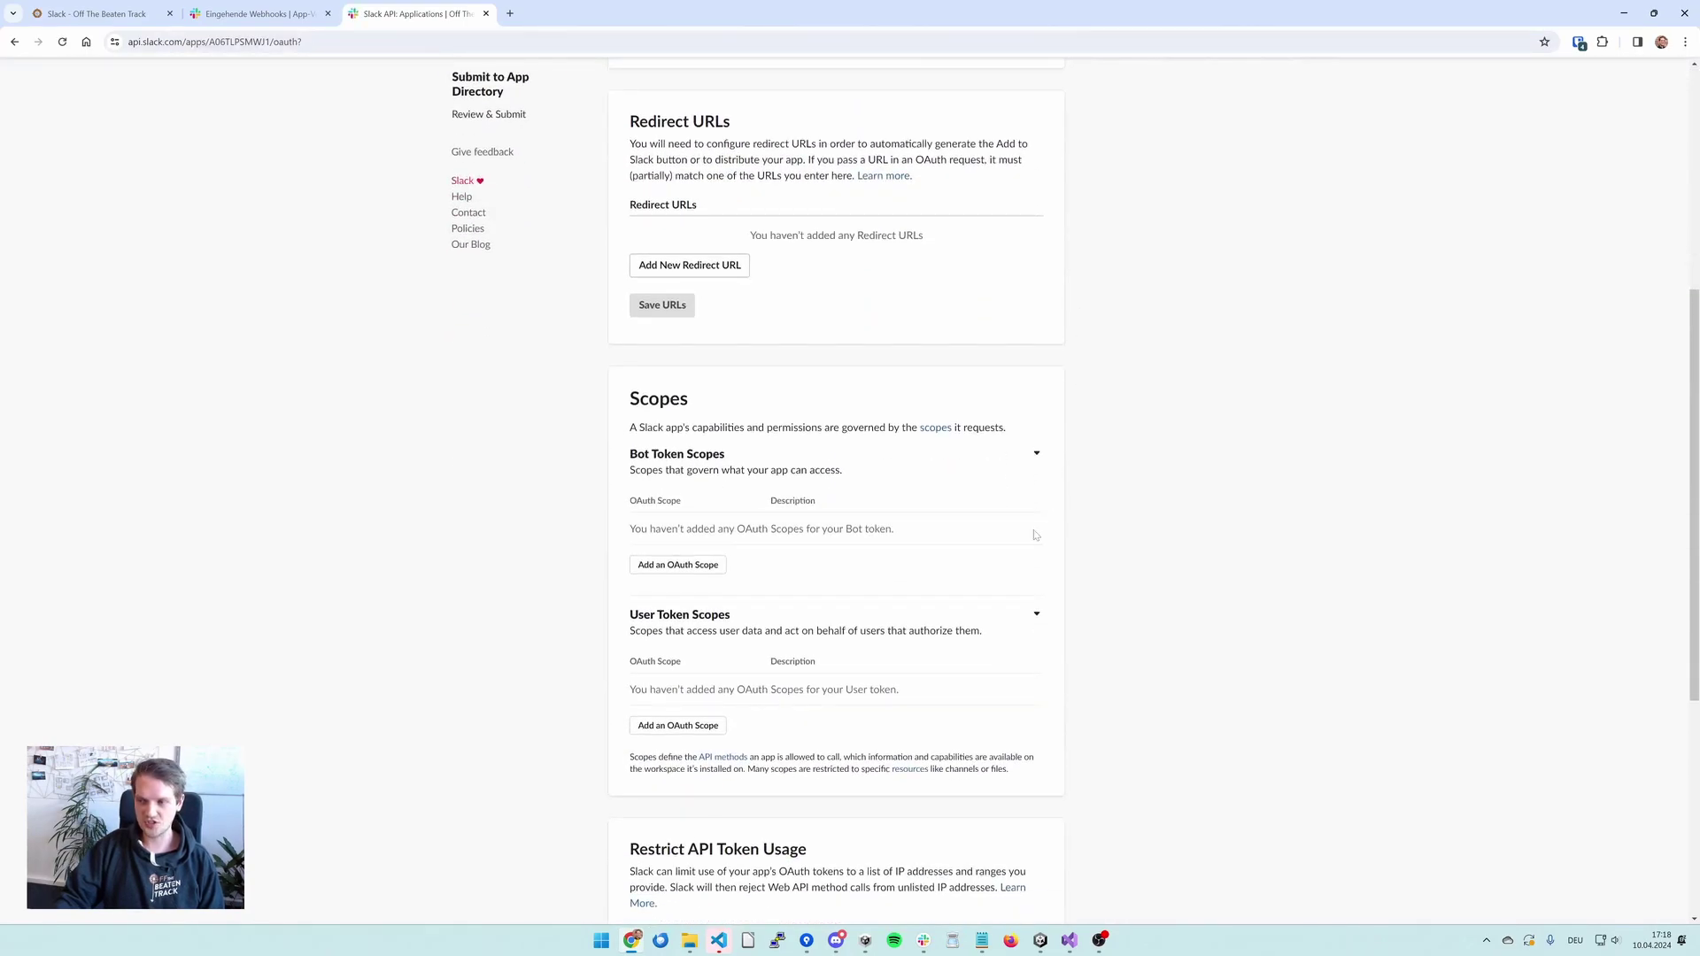
{"action": "left_click", "coordinate": [697, 568]}
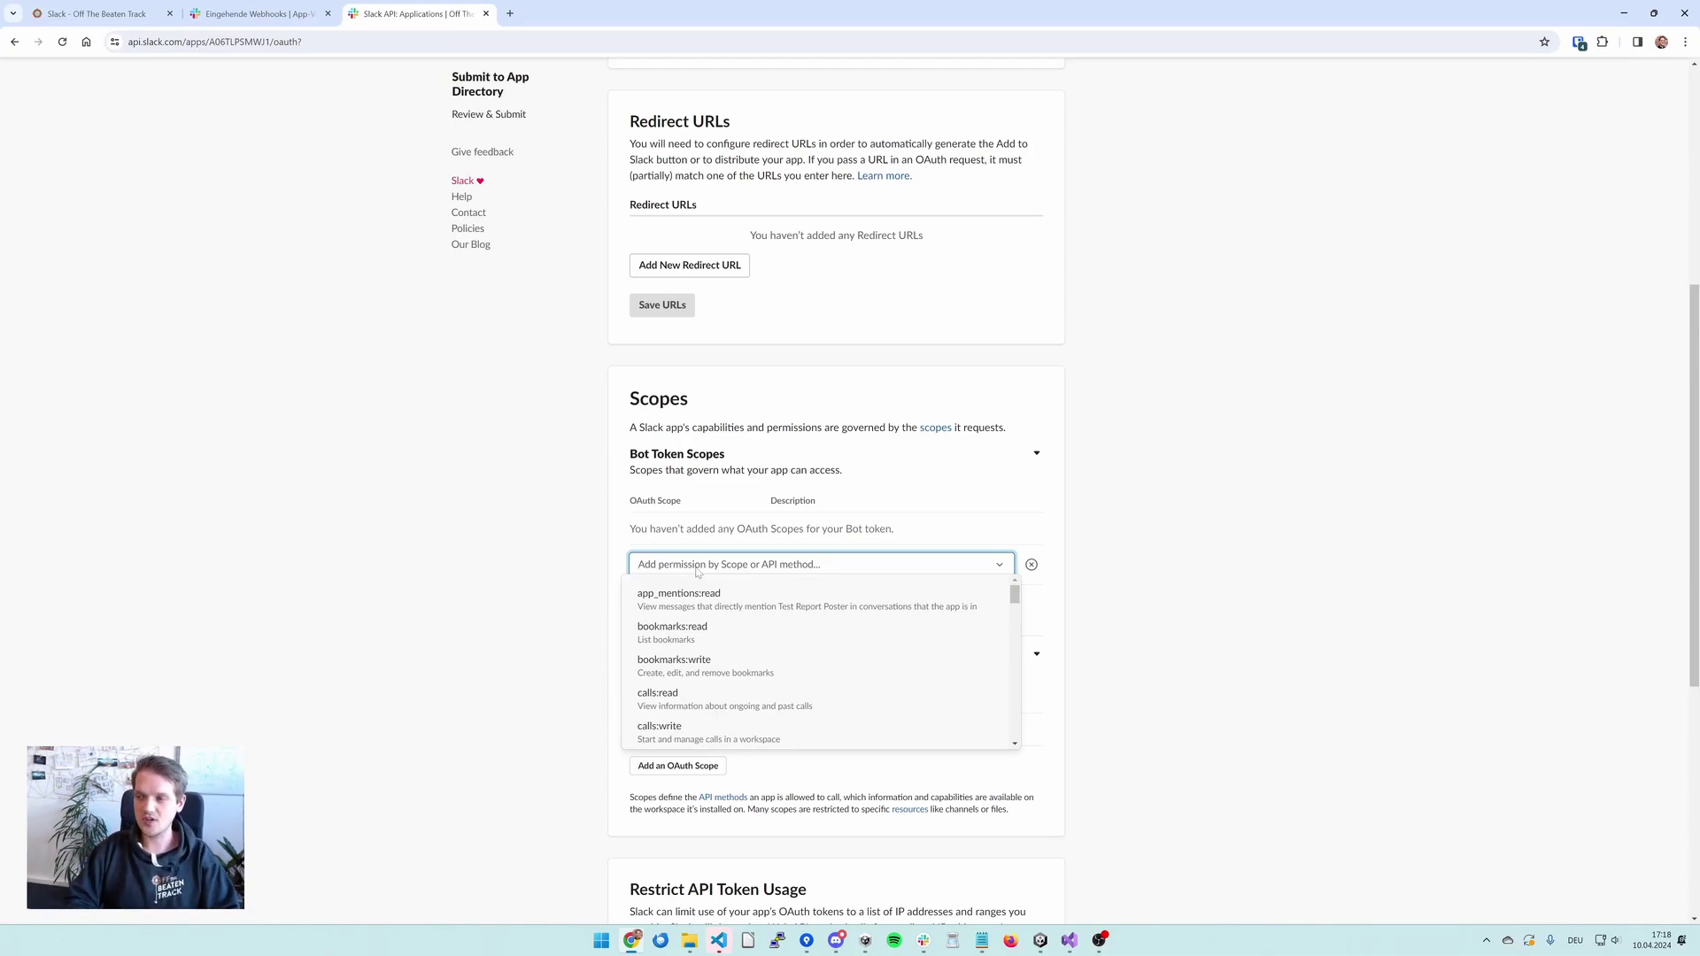
{"action": "type", "text": "chat"}
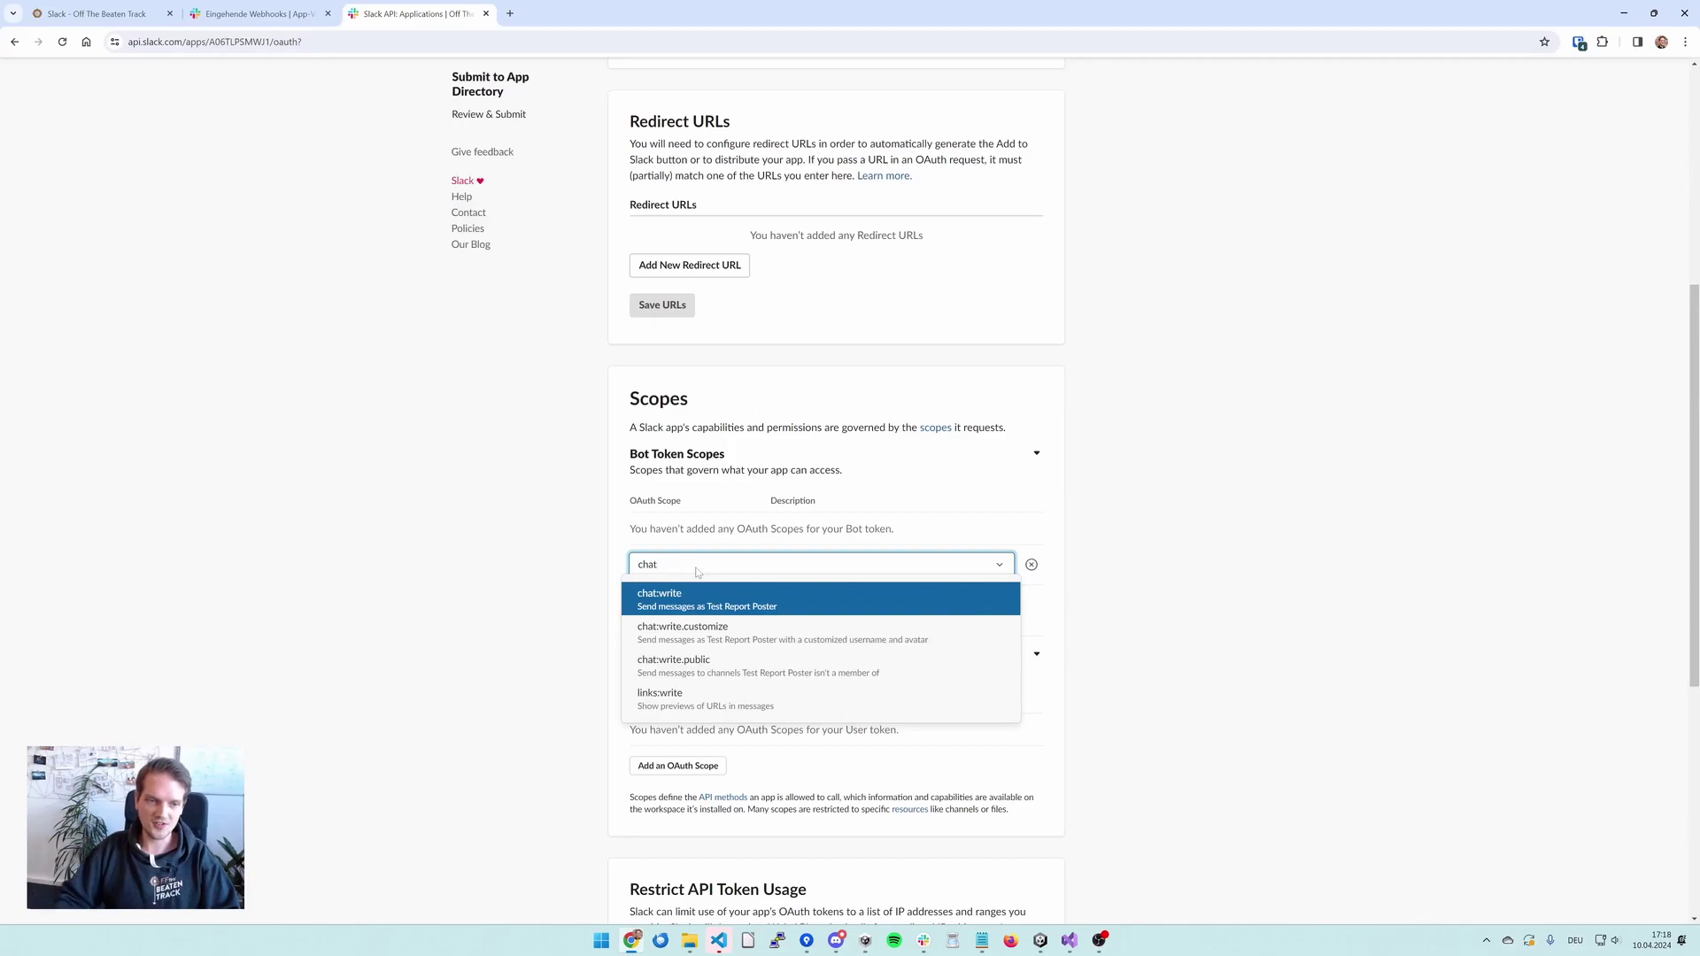
{"action": "key", "text": "Return"}
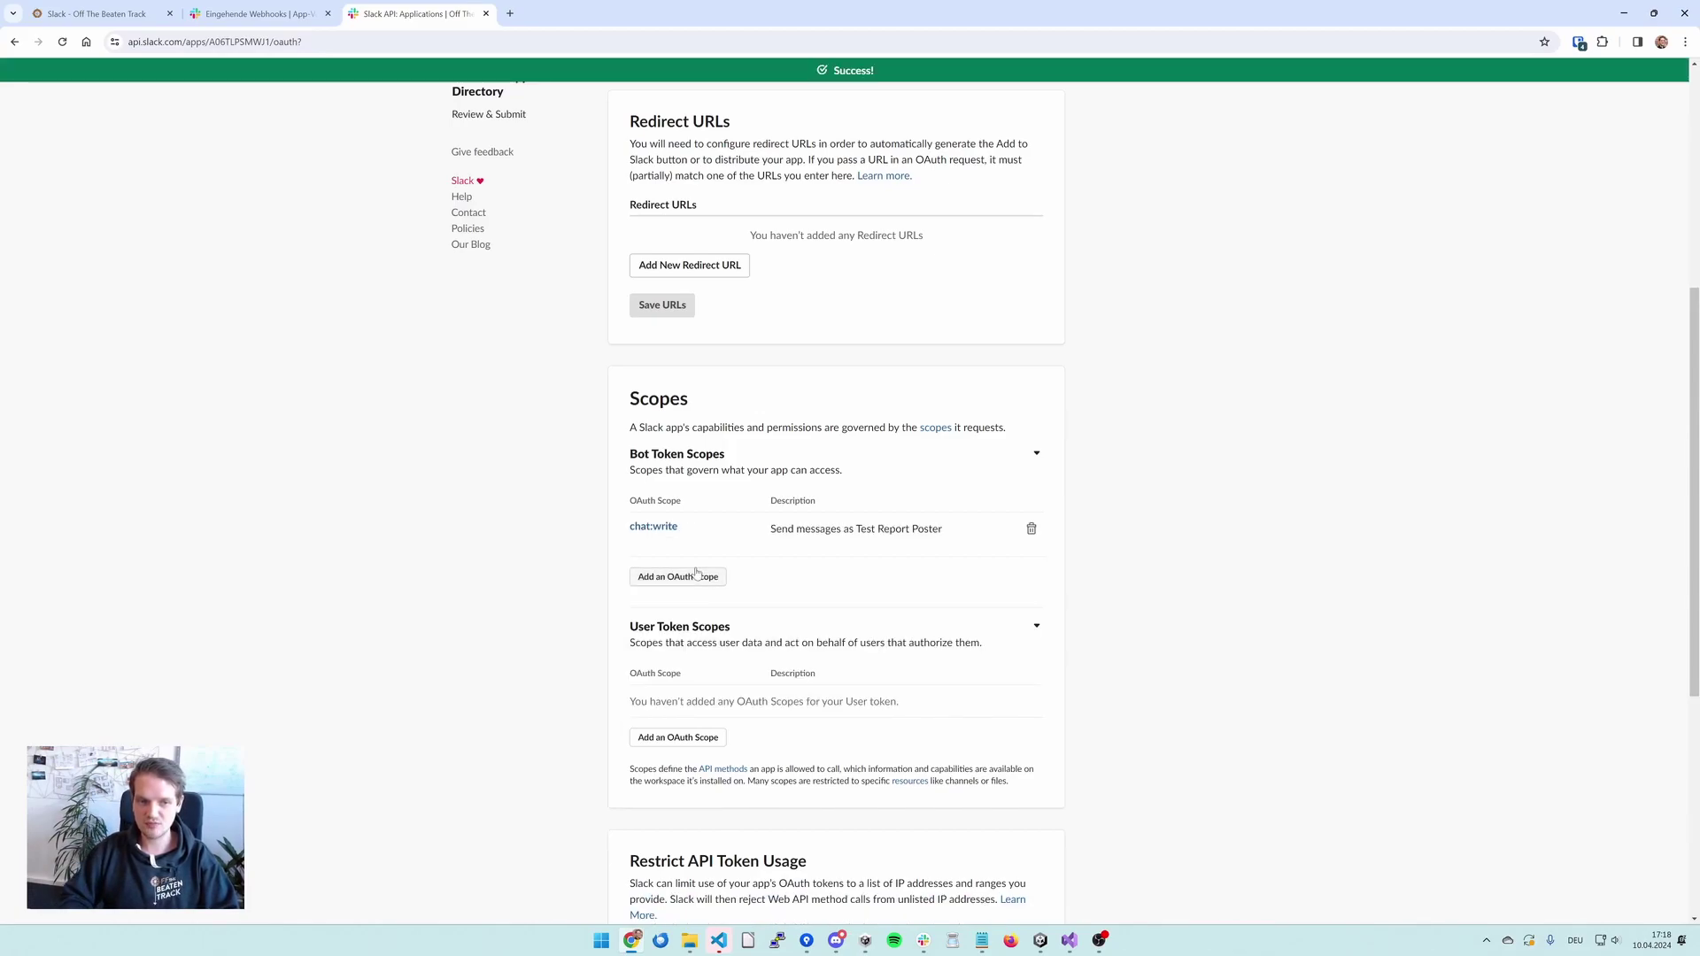
Step: Add the files:write and channels:join scopes to the app's Bot Token Scopes
{"action": "left_click", "coordinate": [697, 575]}
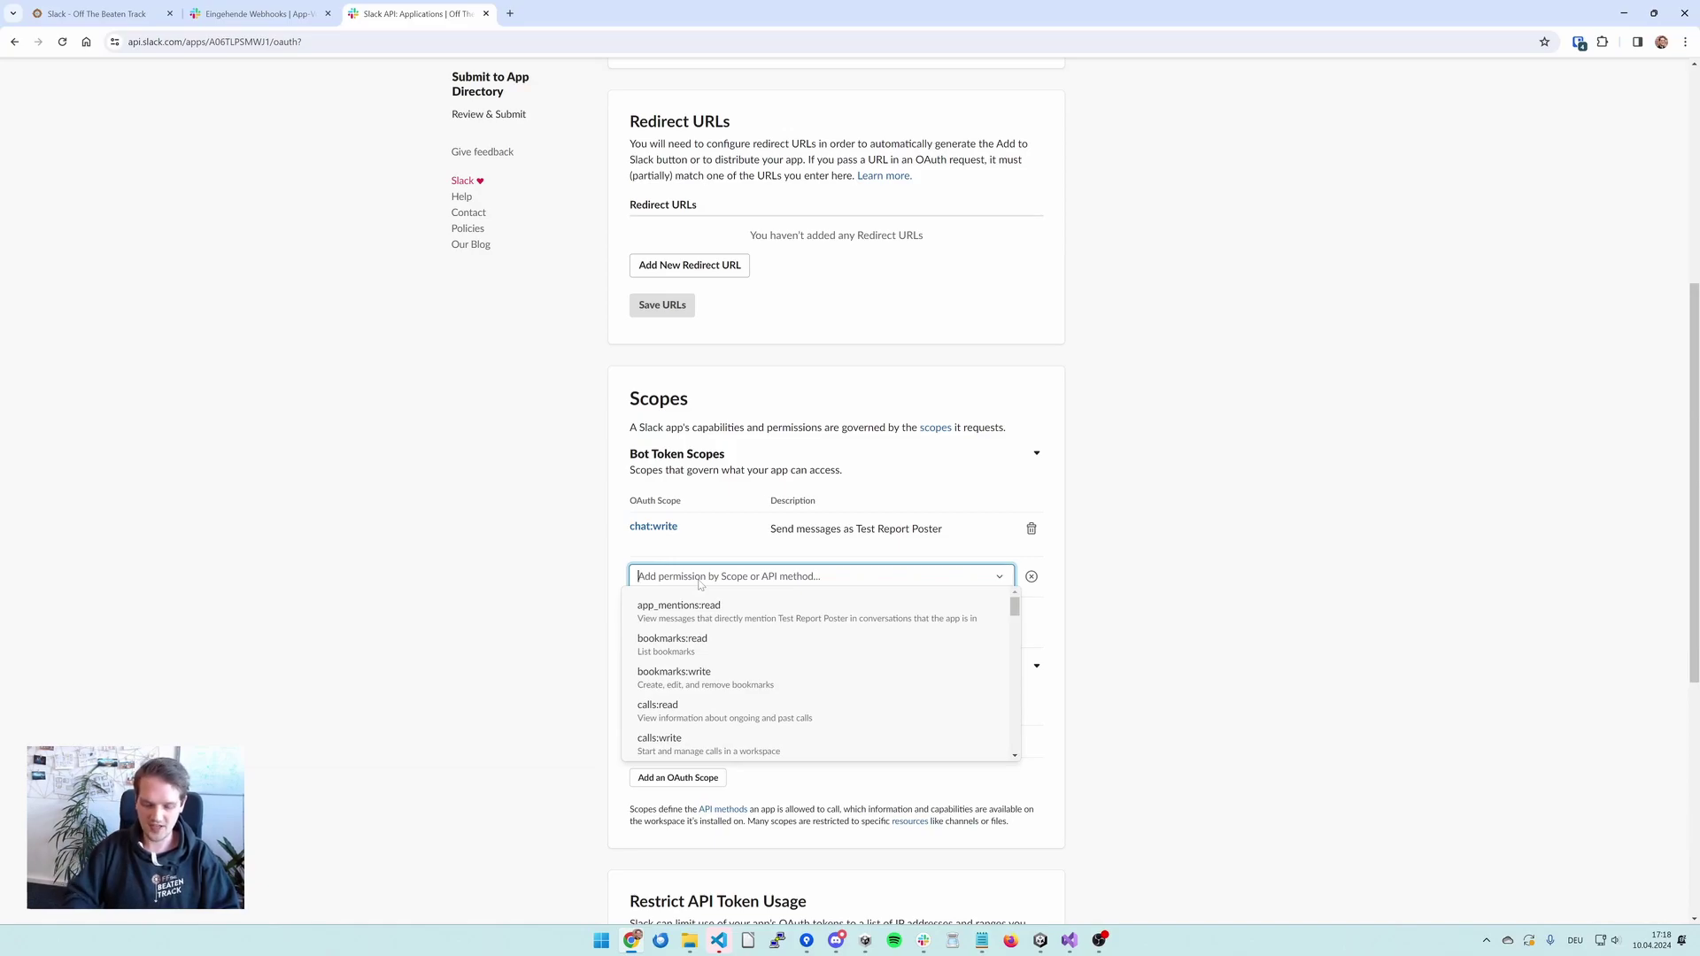
{"action": "type", "text": "file"}
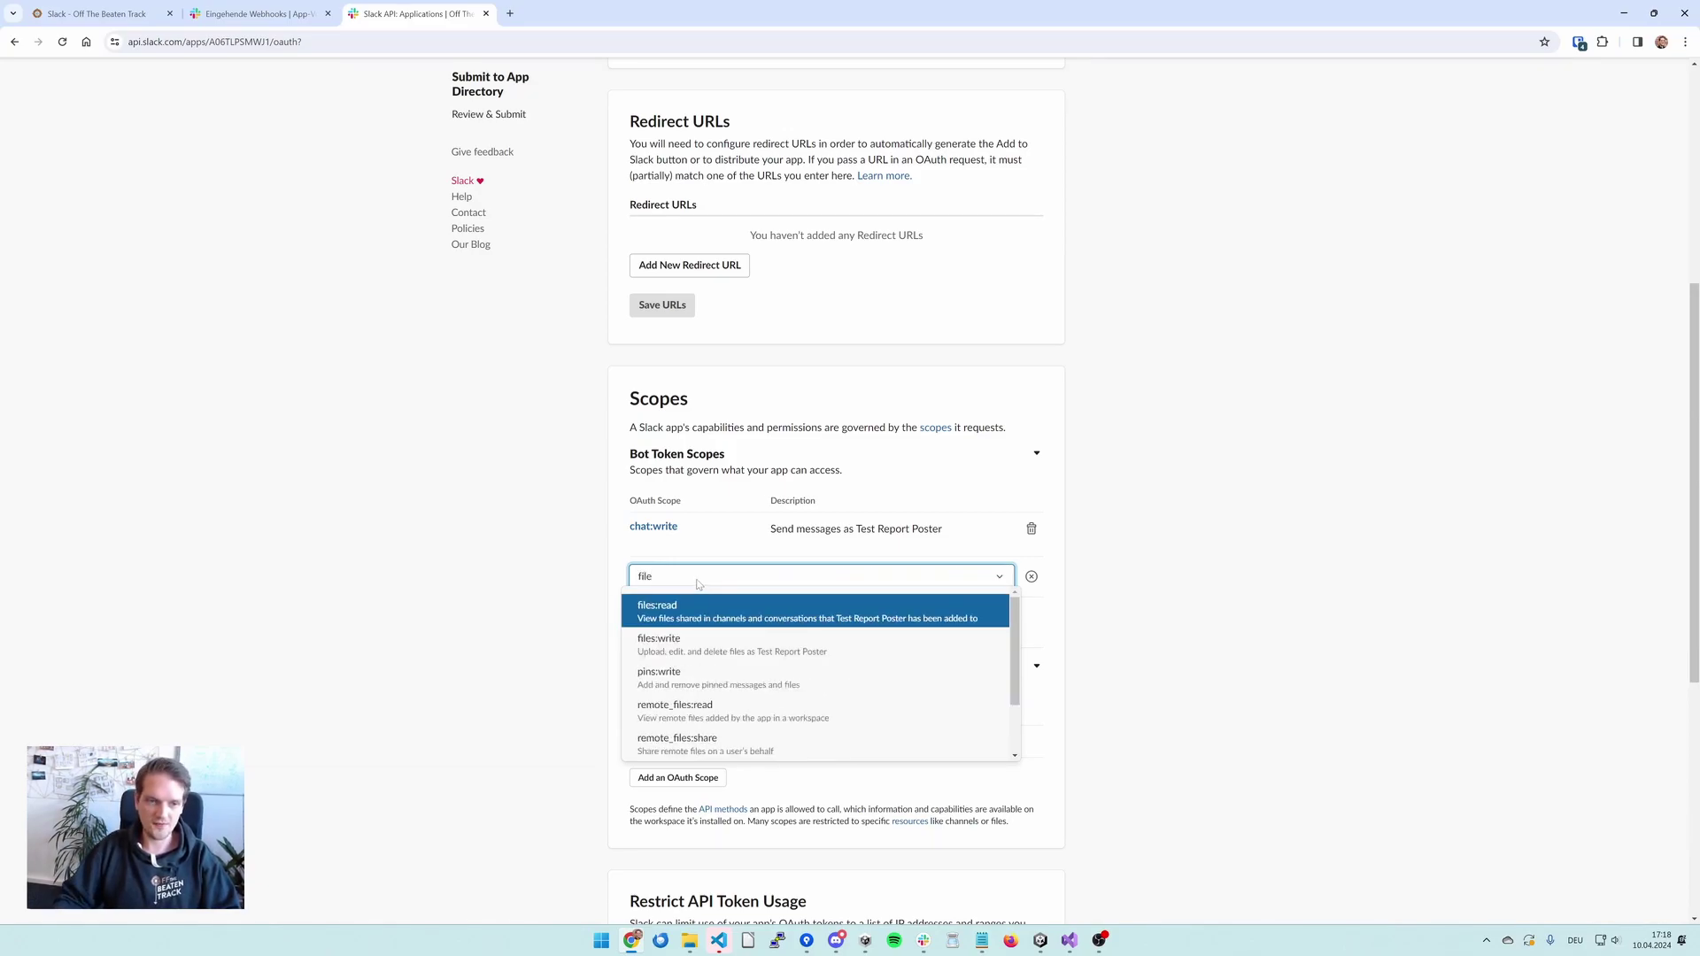
{"action": "left_click", "coordinate": [694, 644]}
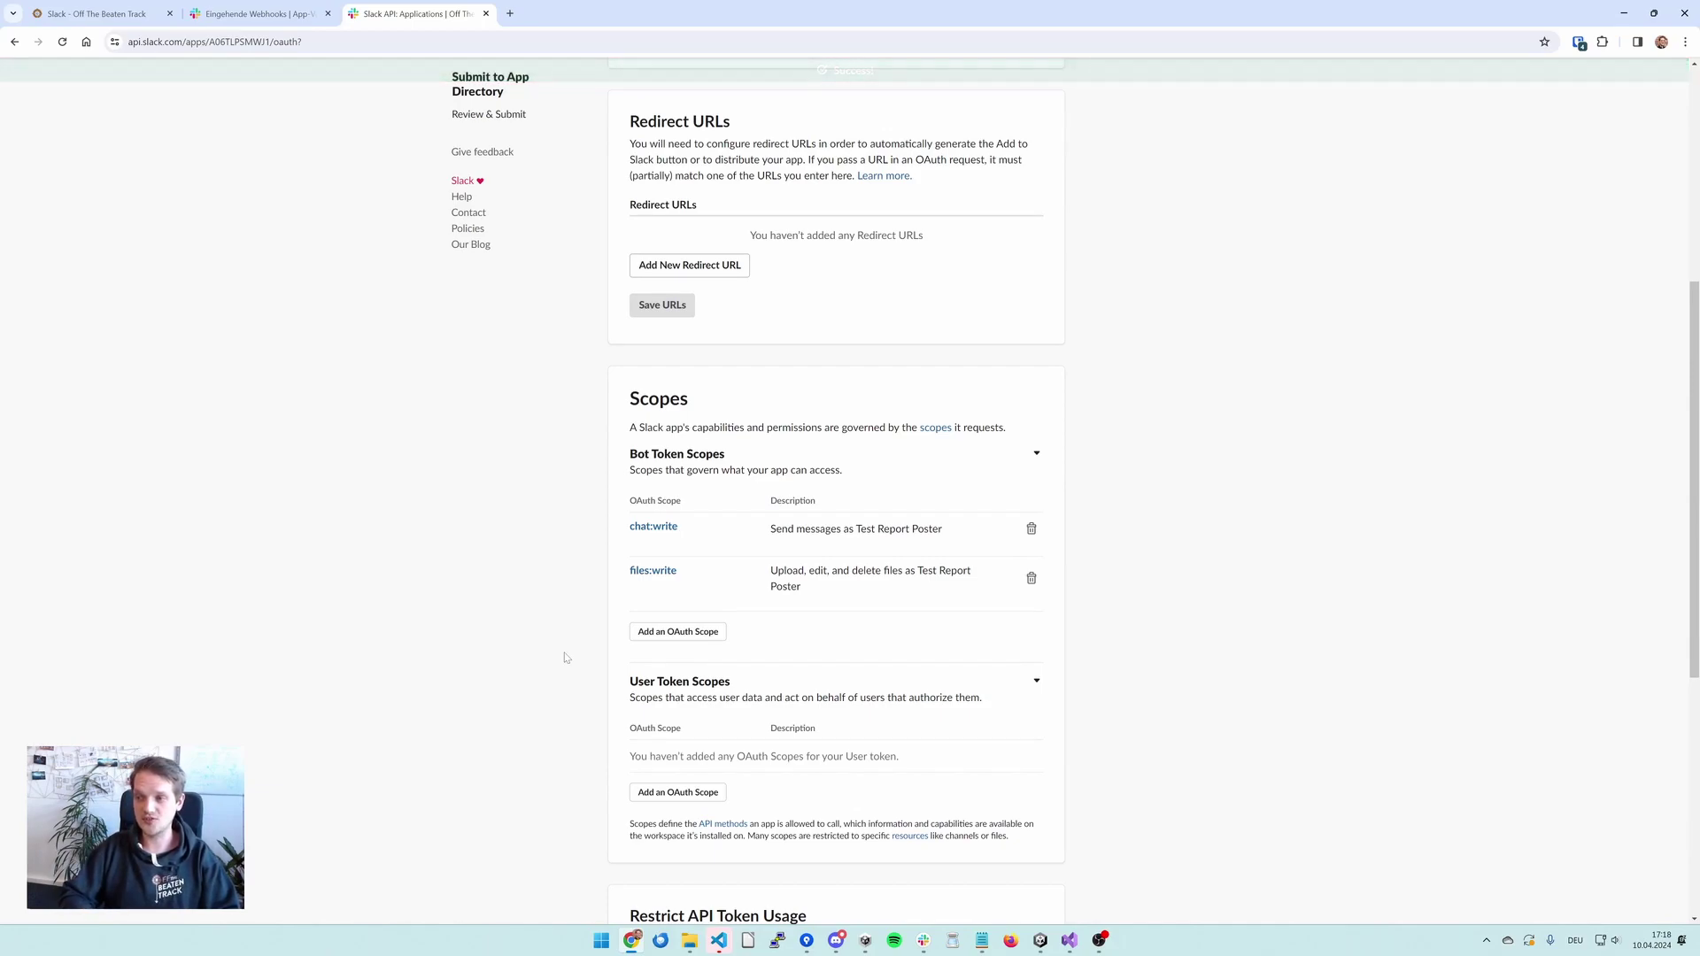
{"action": "left_click", "coordinate": [706, 633]}
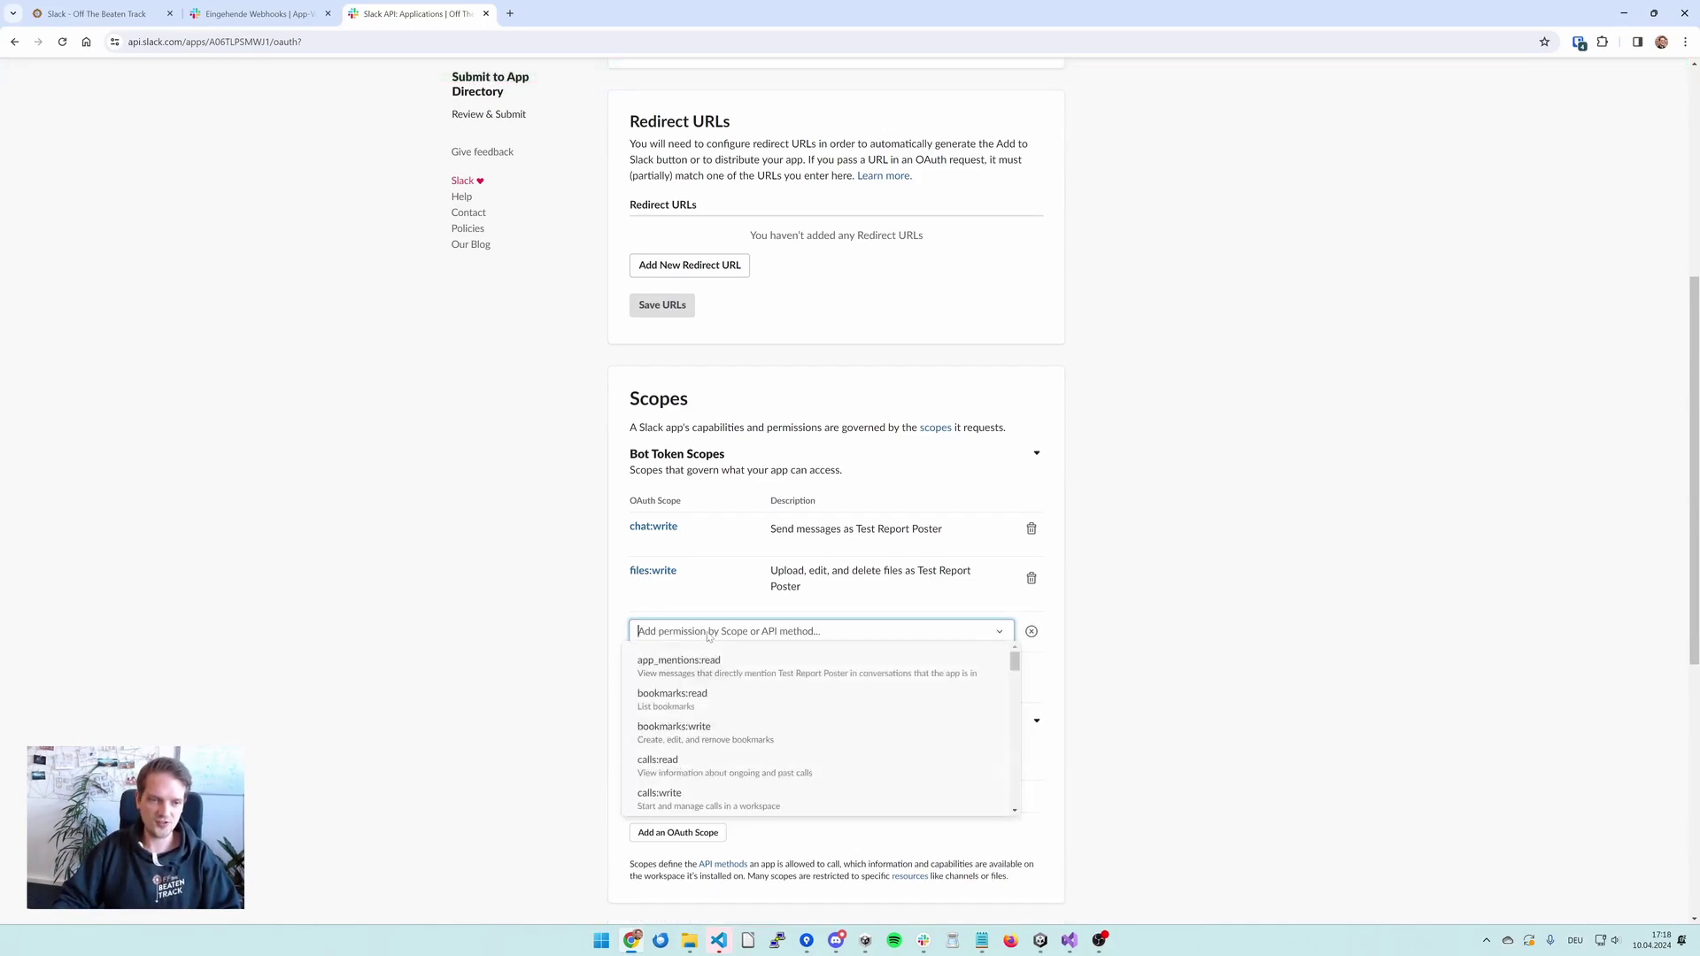
{"action": "type", "text": "chan"}
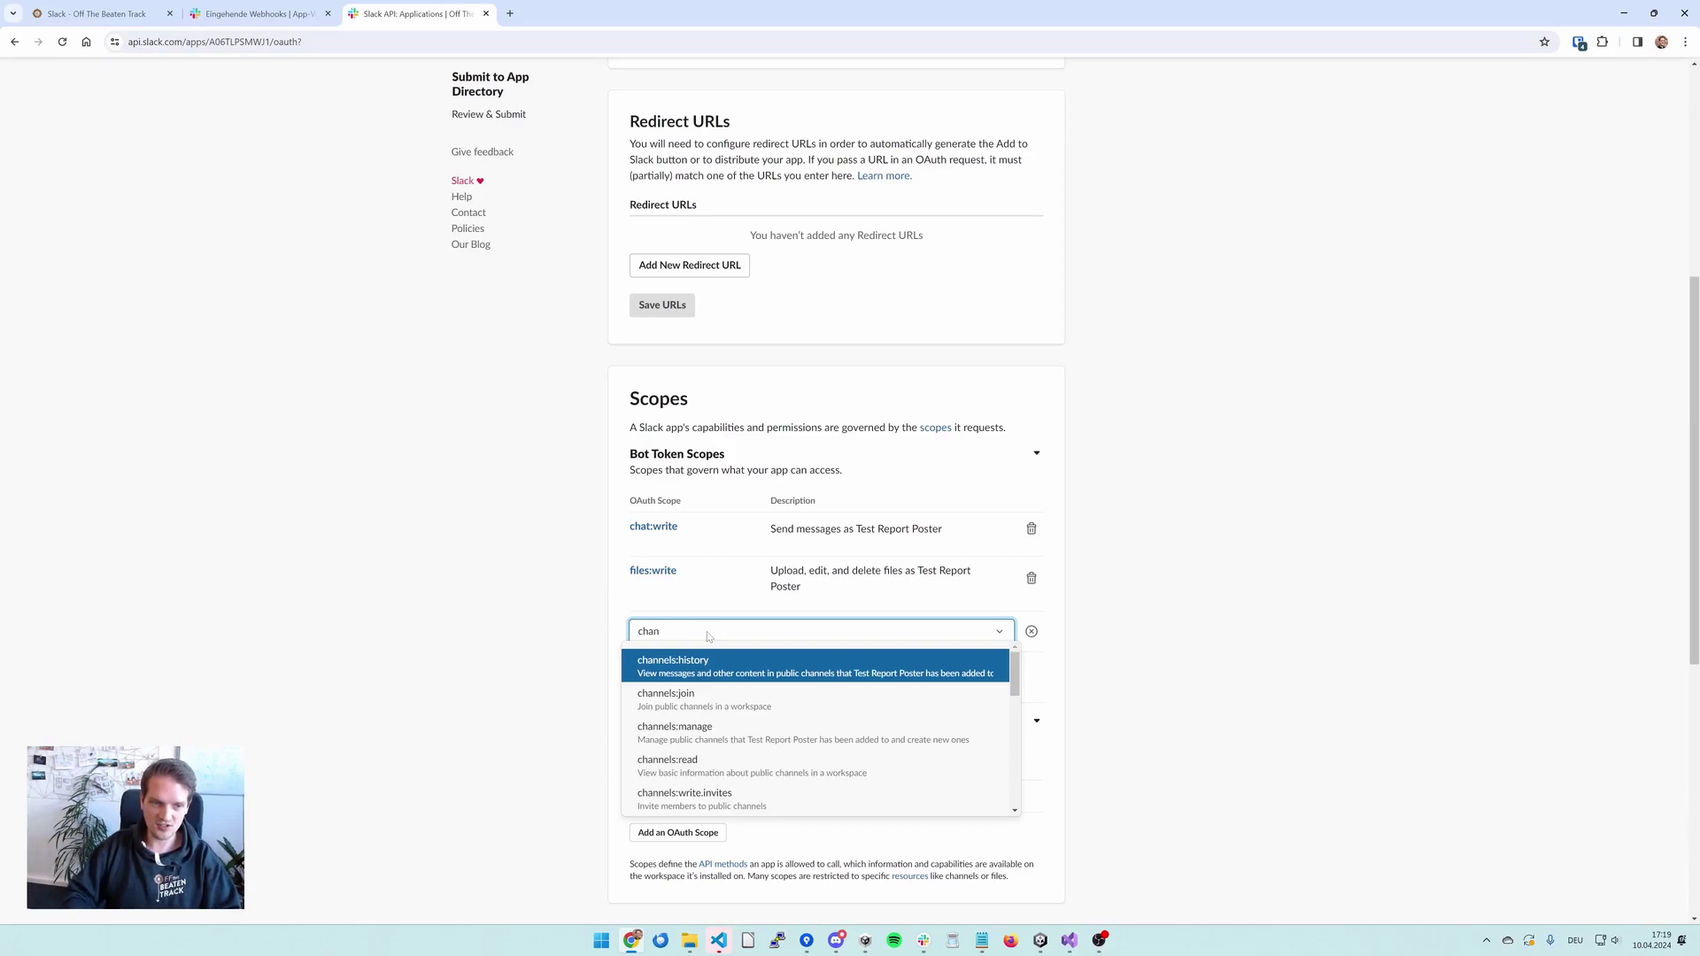
{"action": "key", "text": "Down"}
{"action": "key", "text": "Return"}
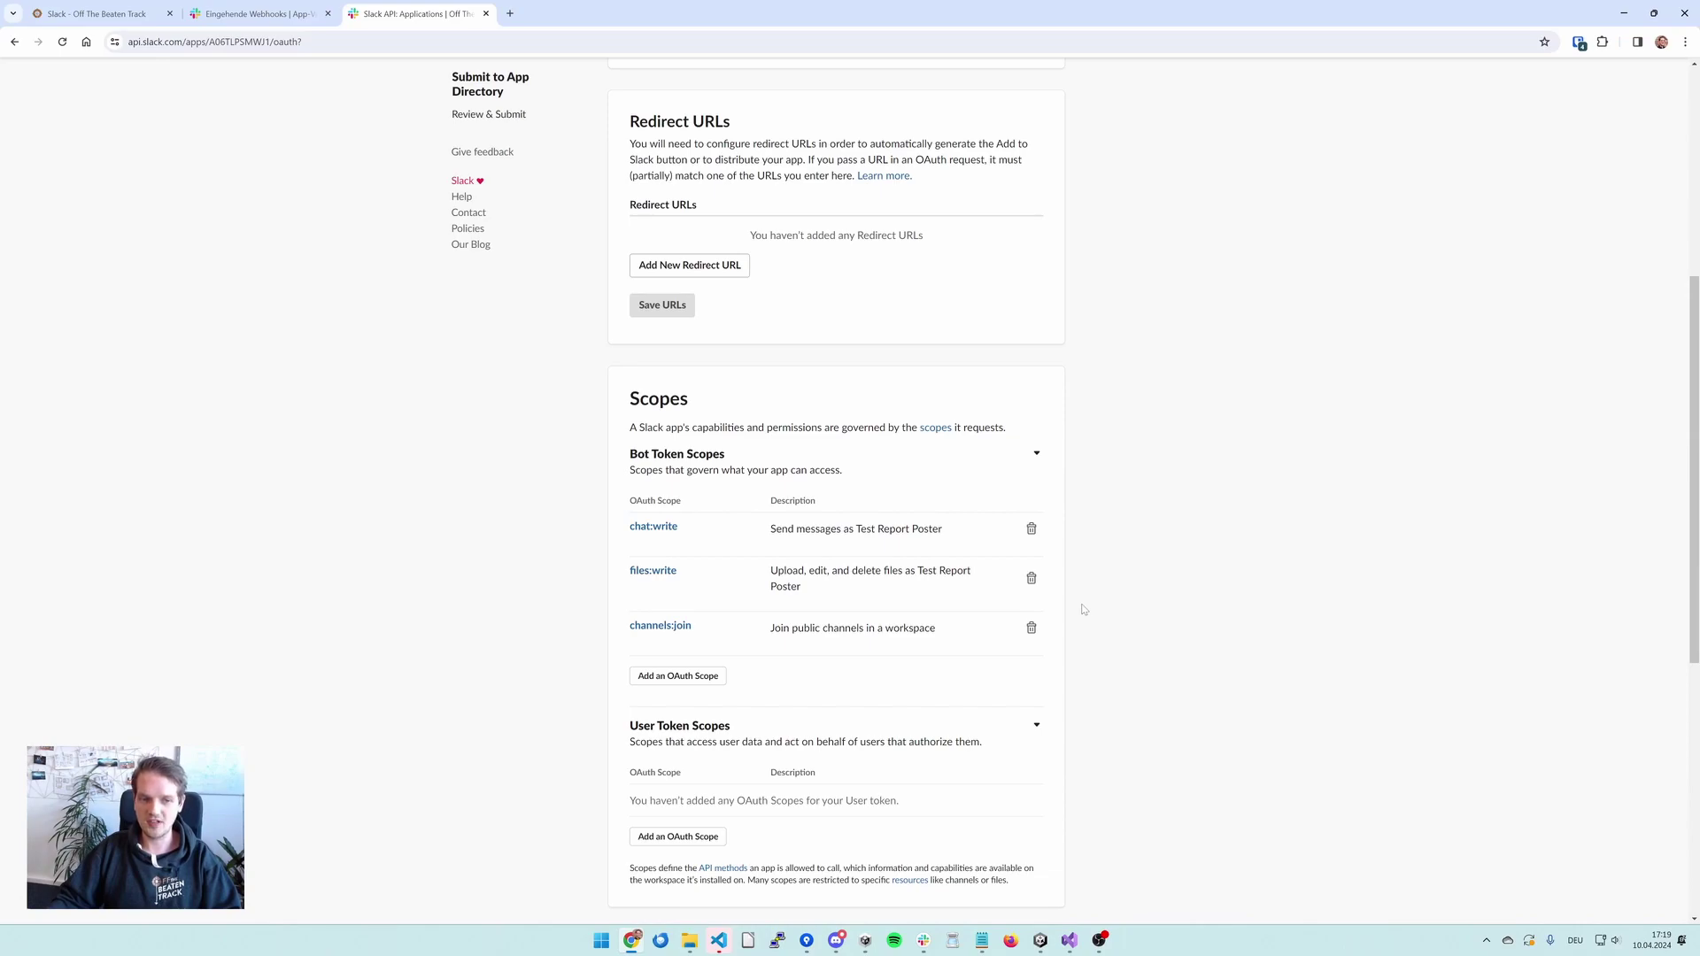
Step: Install the Test Report Poster app to the Off The Beaten Track workspace and allow the access it requests
{"action": "scroll", "coordinate": [1083, 609], "scroll_direction": "up", "scroll_amount": 5}
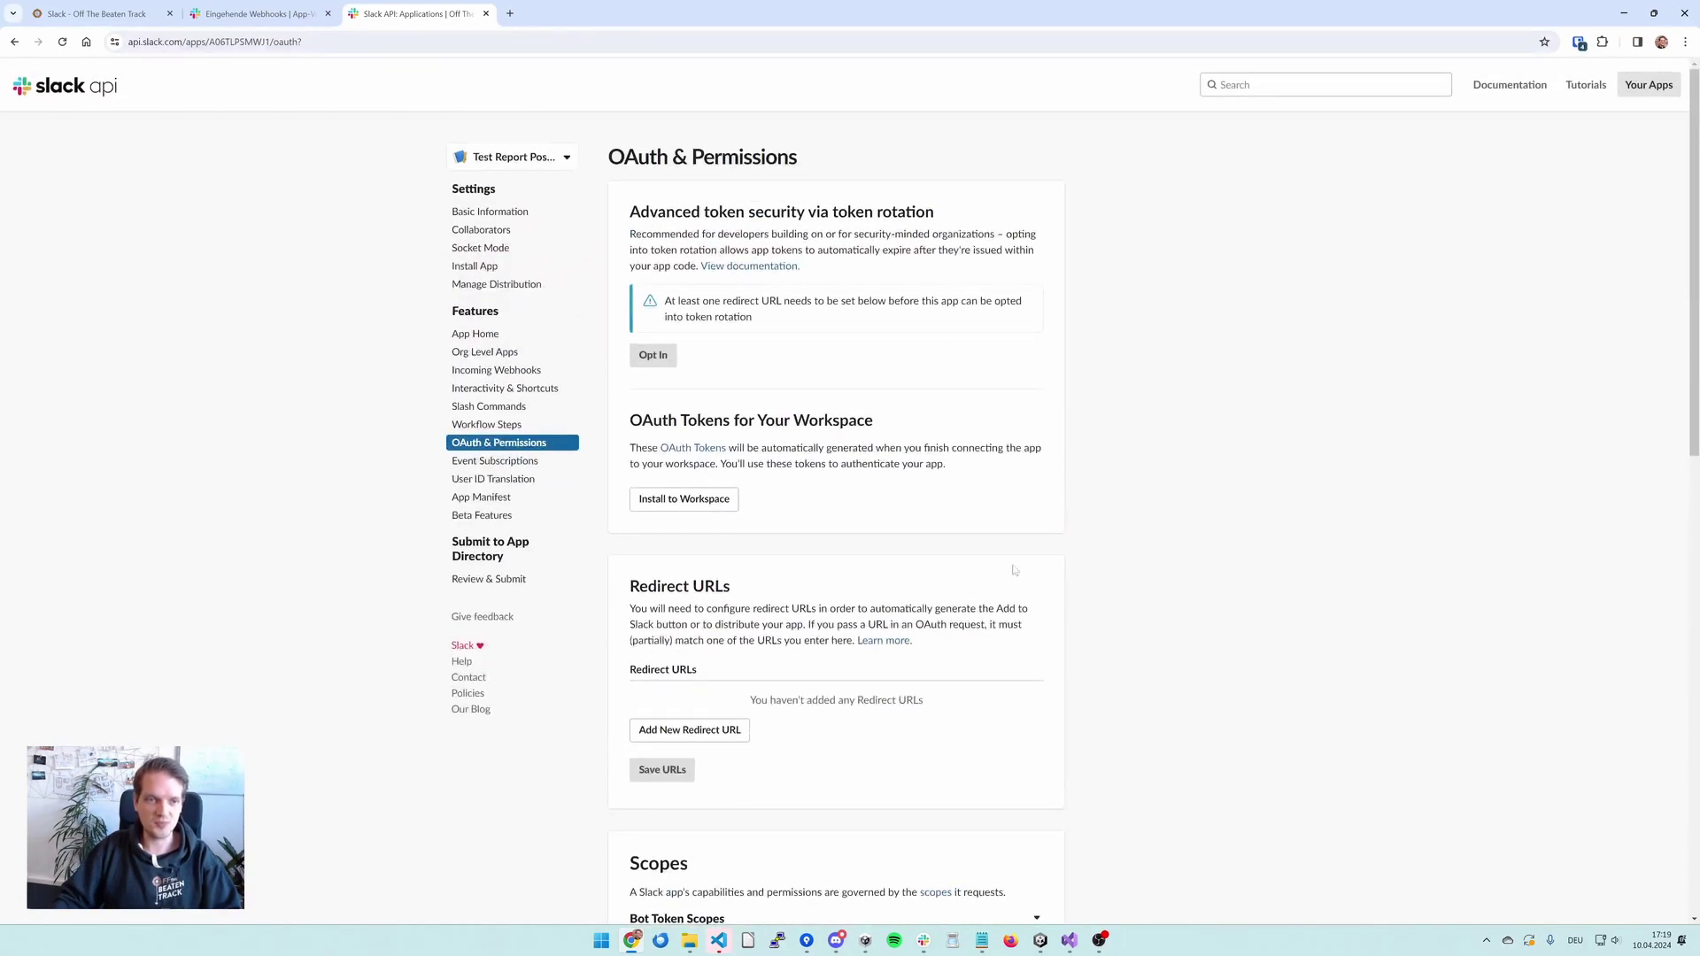
{"action": "scroll", "coordinate": [850, 531], "scroll_direction": "down", "scroll_amount": 5}
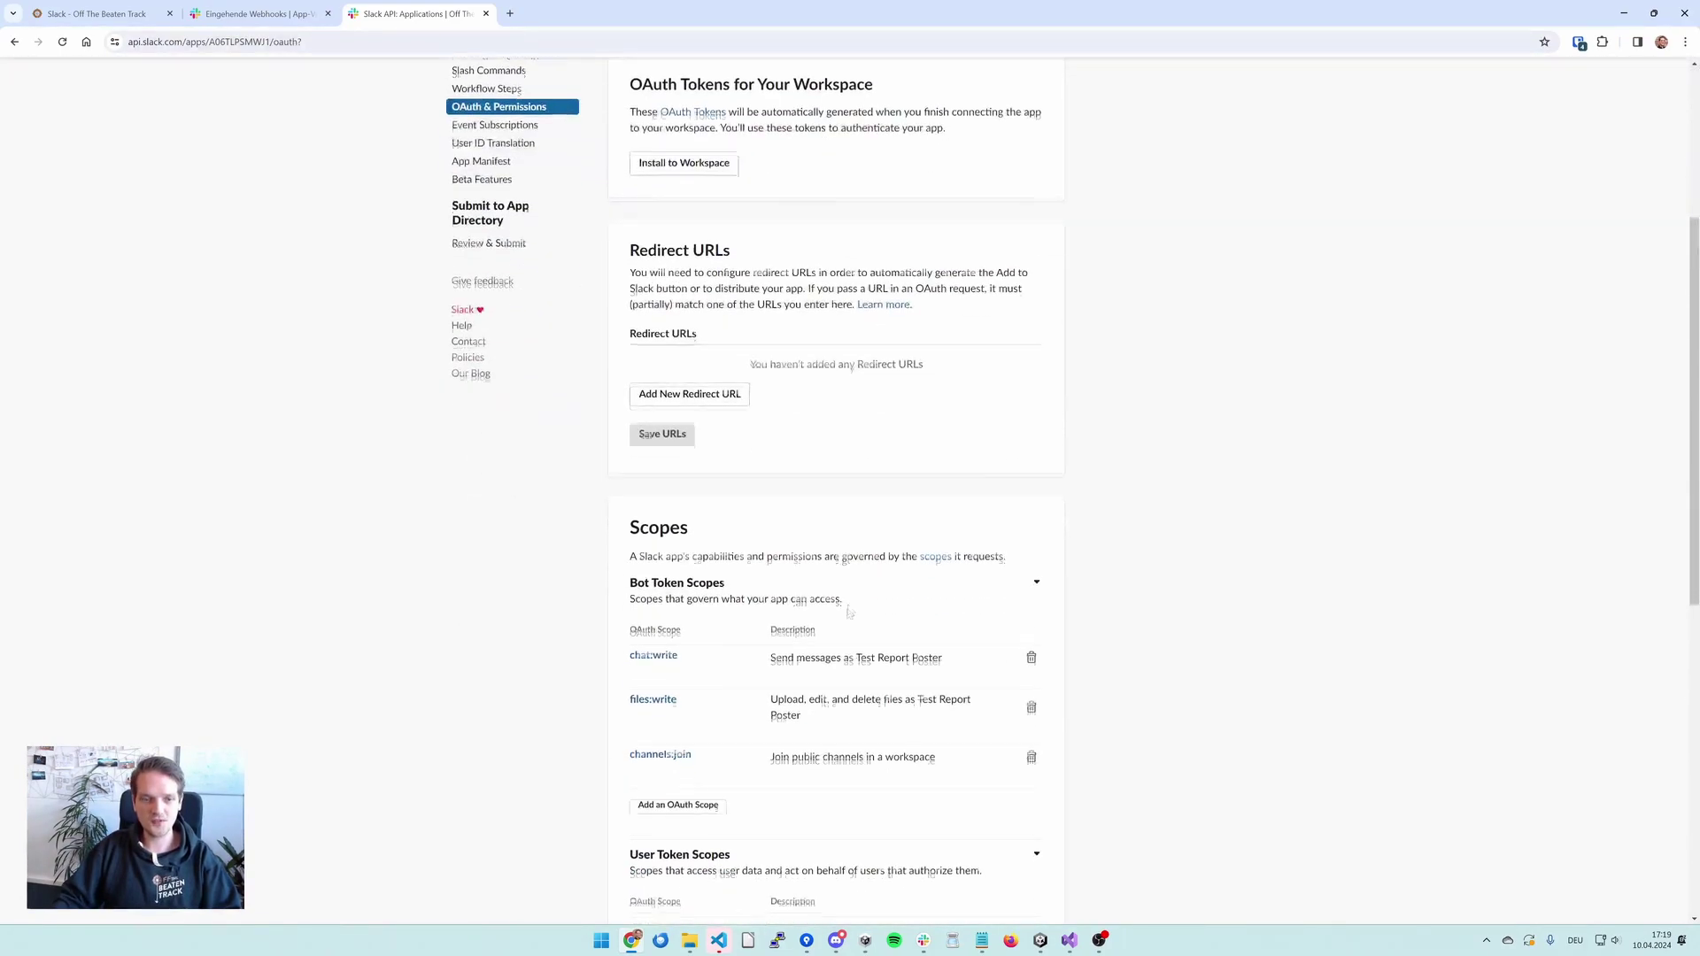
{"action": "scroll", "coordinate": [759, 661], "scroll_direction": "up", "scroll_amount": 5}
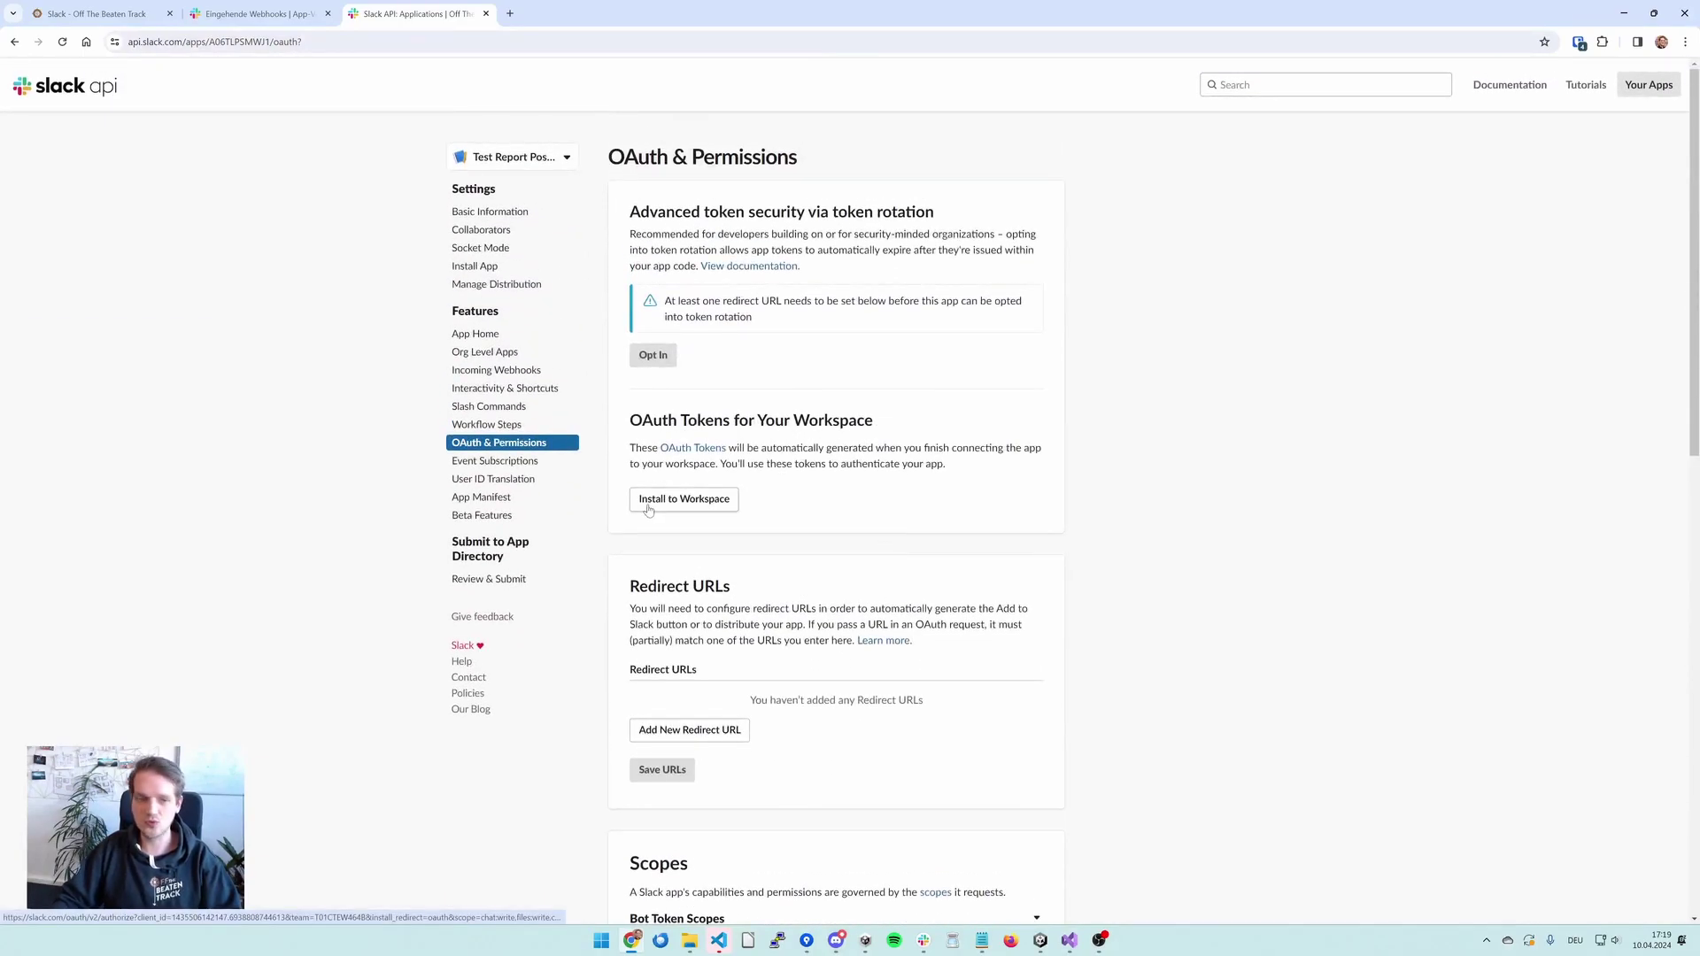
{"action": "left_click", "coordinate": [649, 502]}
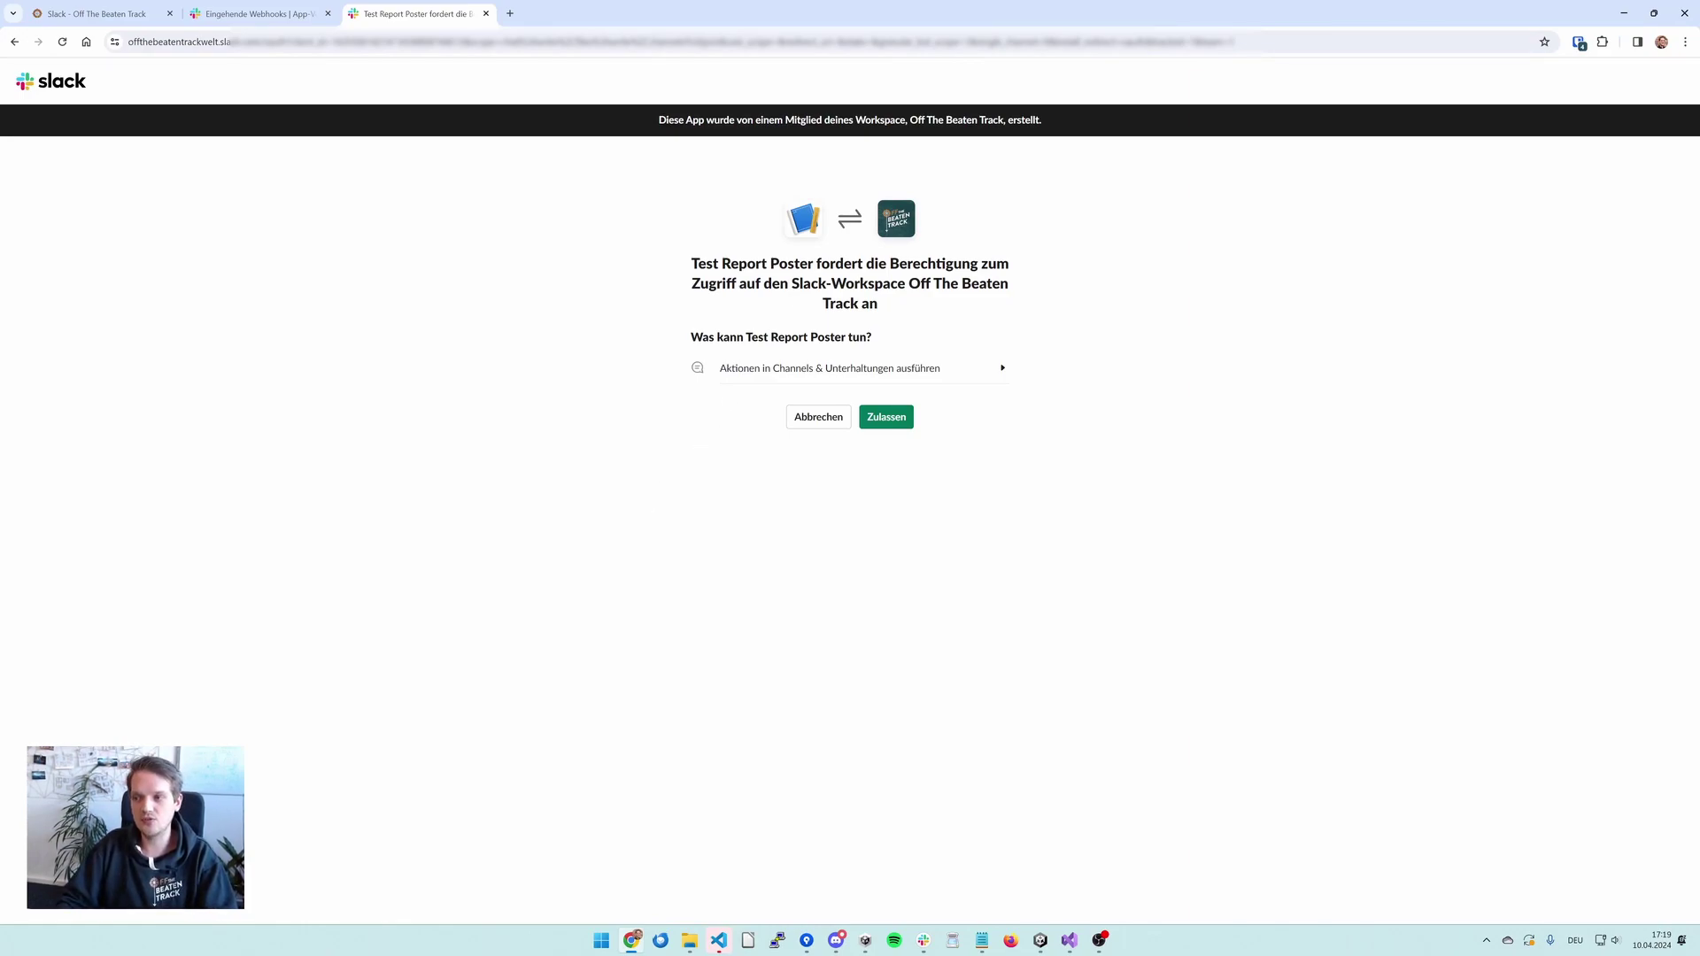
{"action": "left_click", "coordinate": [892, 422]}
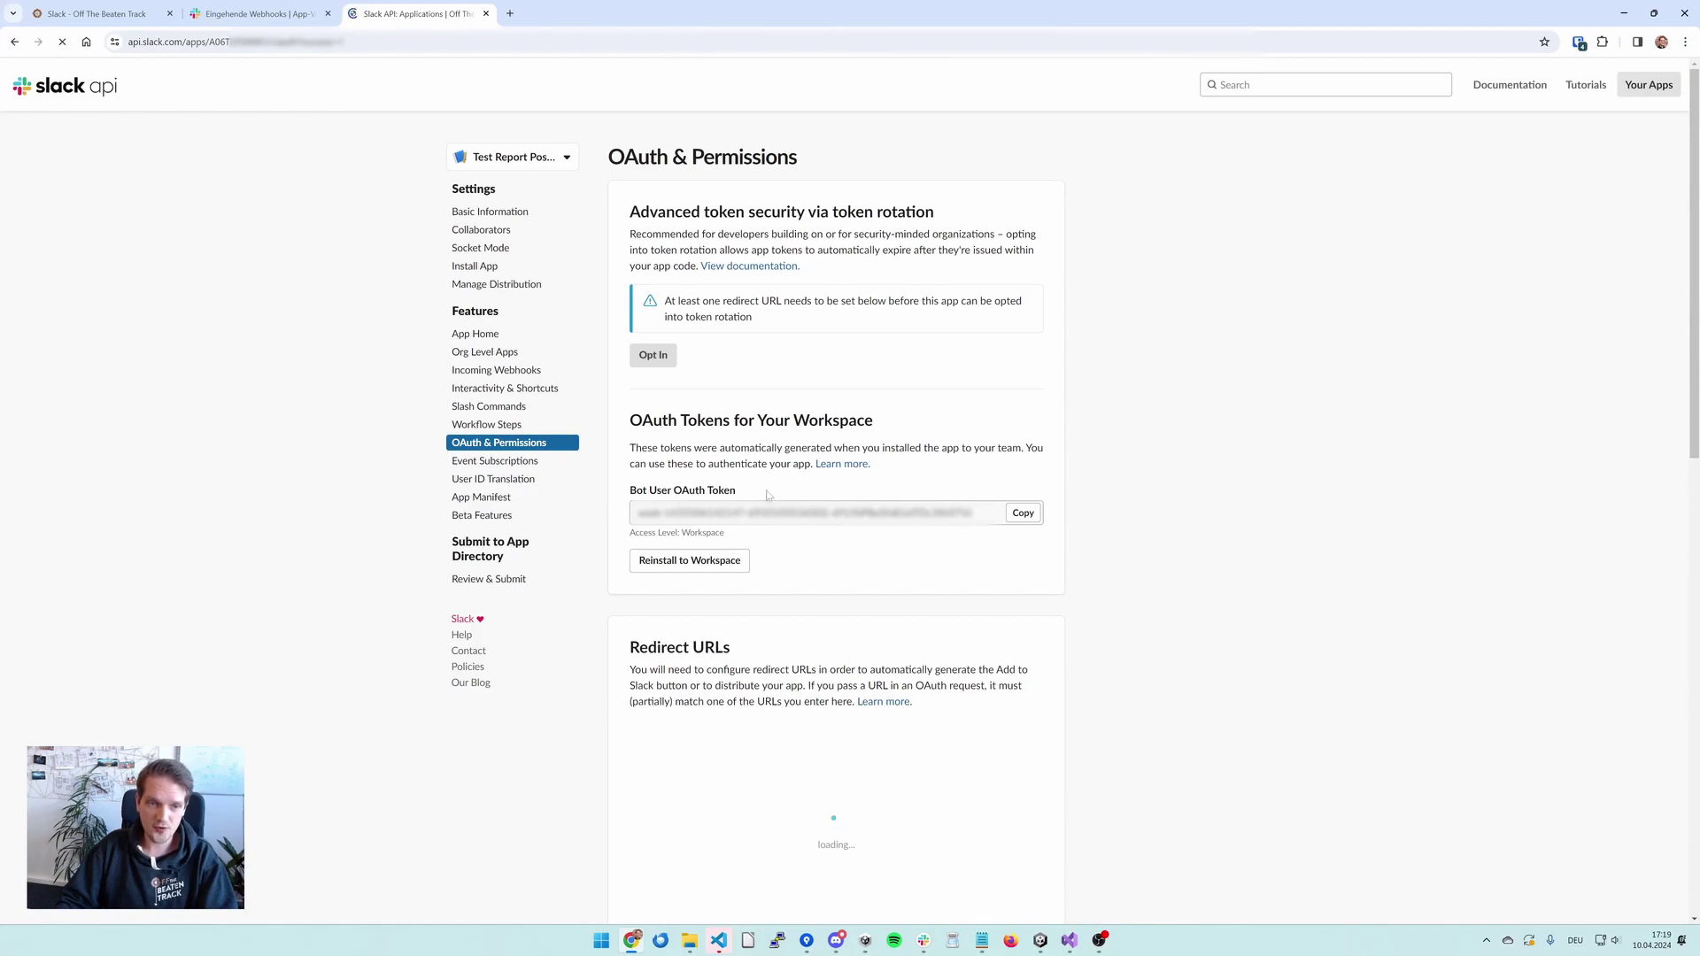
Step: Copy the Bot User OAuth Token, switch to Unity and paste it into the Slack endpoint's OAuth Token field
{"action": "left_click", "coordinate": [1025, 515]}
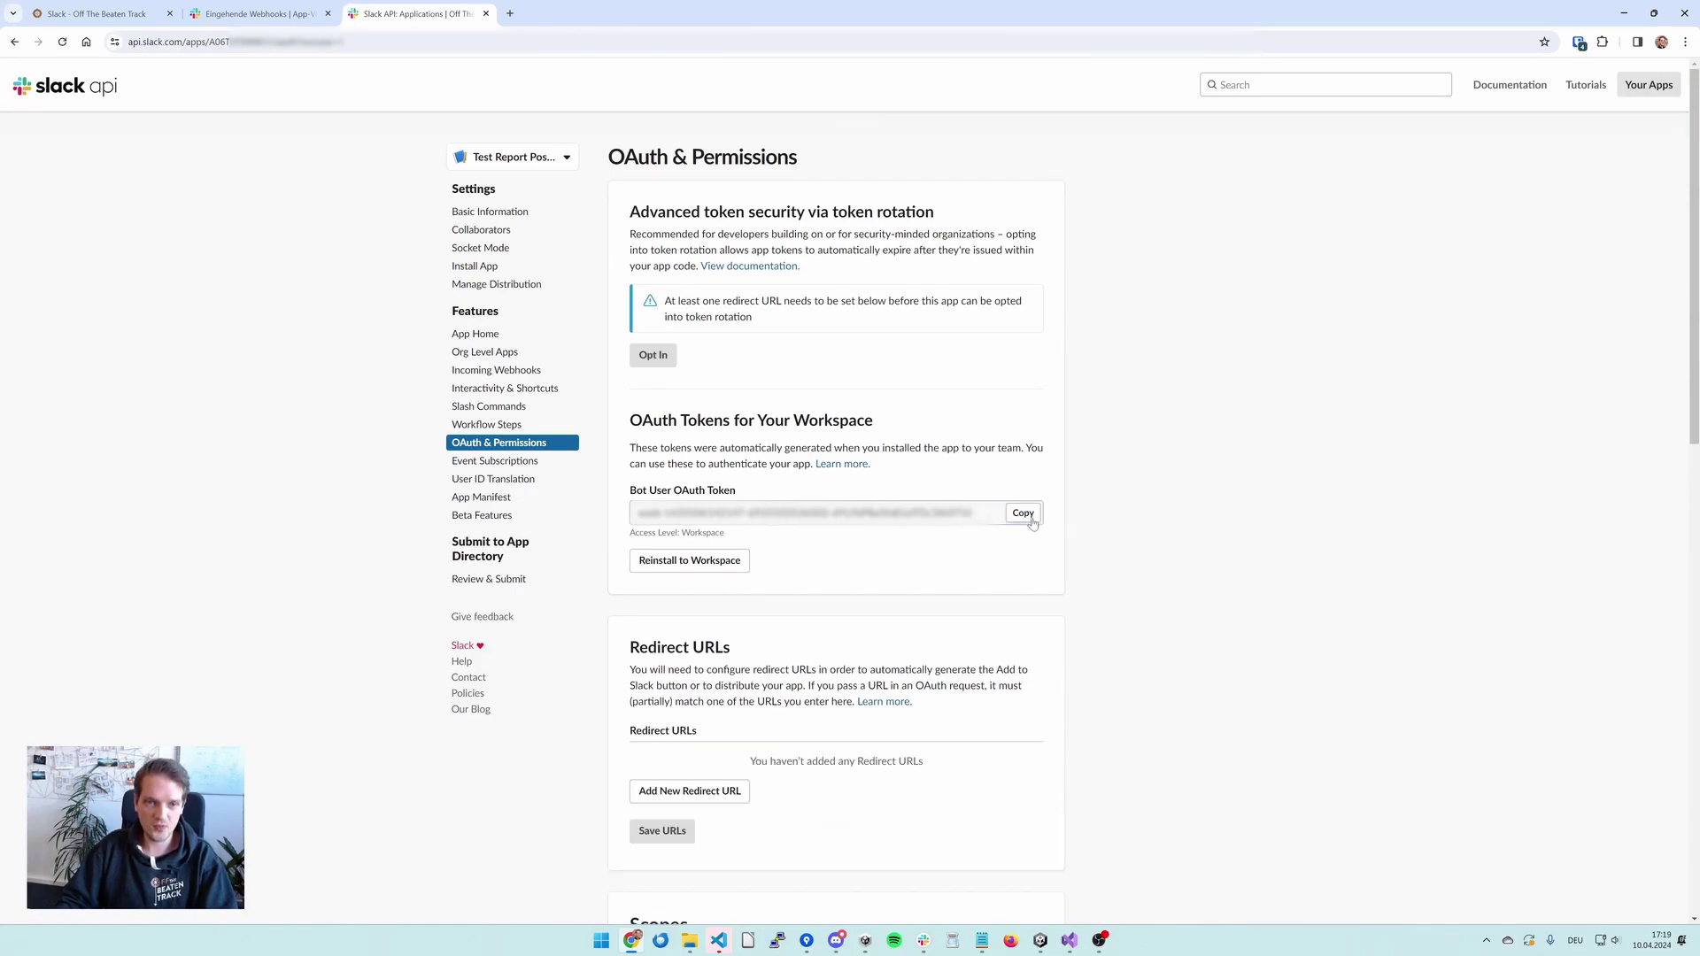
{"action": "left_click", "coordinate": [1041, 940]}
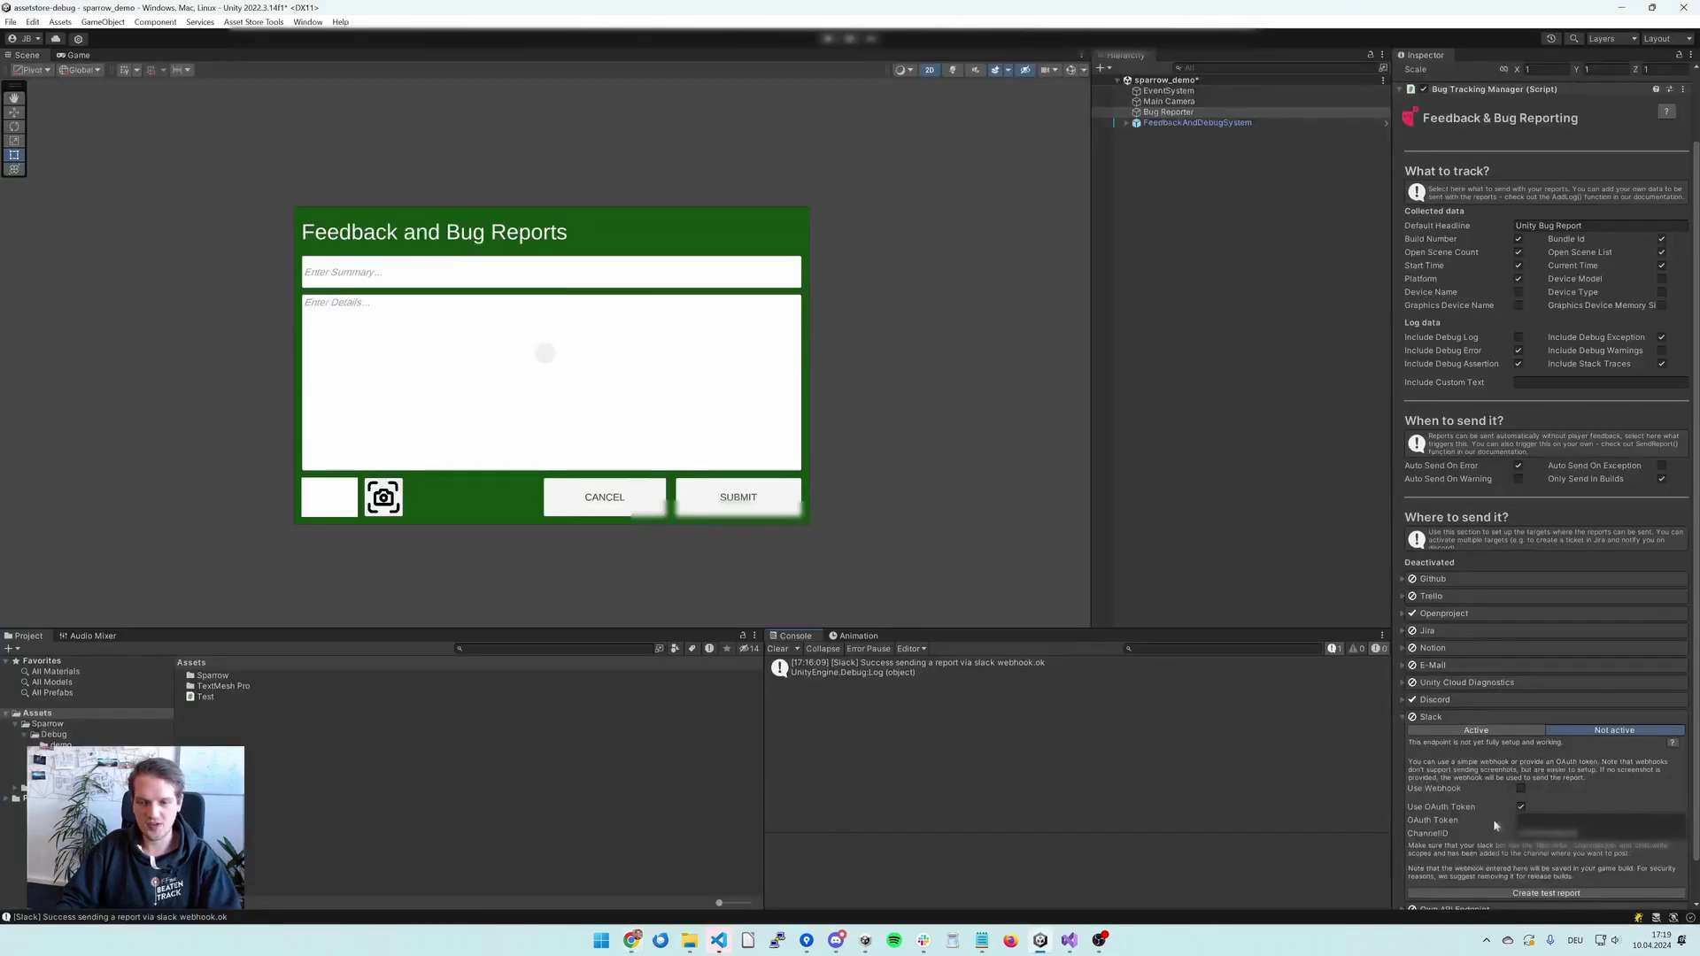
{"action": "left_click", "coordinate": [1601, 820]}
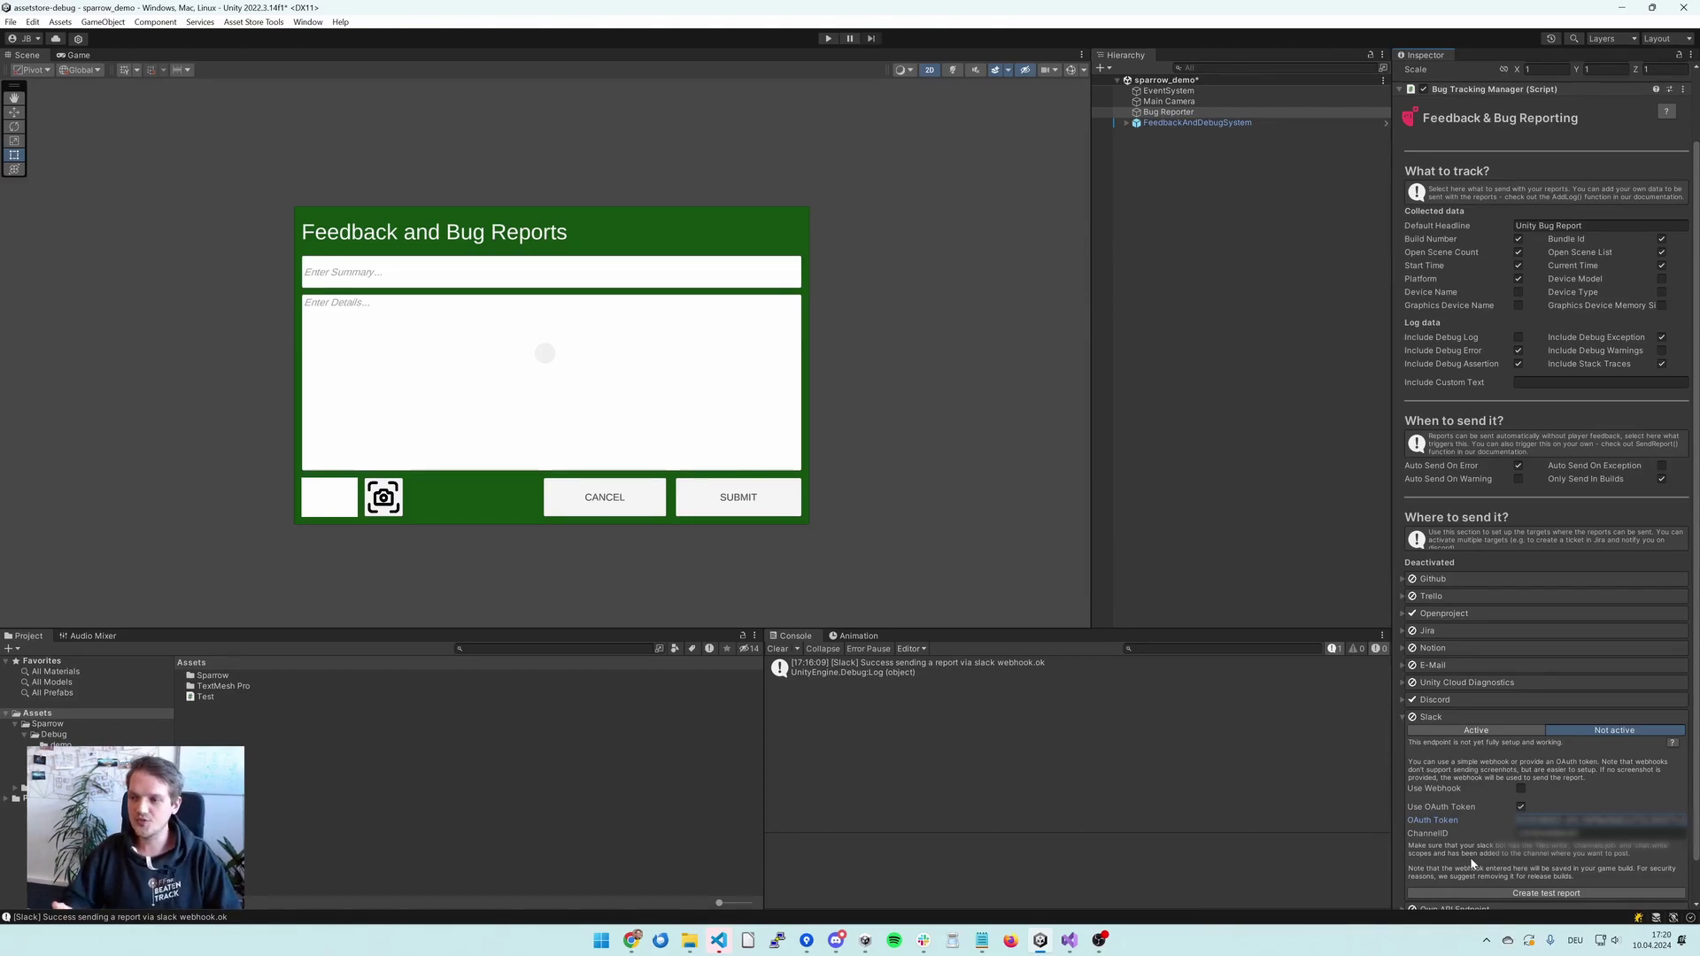
Step: Create a test report from the Slack endpoint, and switch to Slack to check the posted report in the #allgemein channel
{"action": "left_click", "coordinate": [1514, 896]}
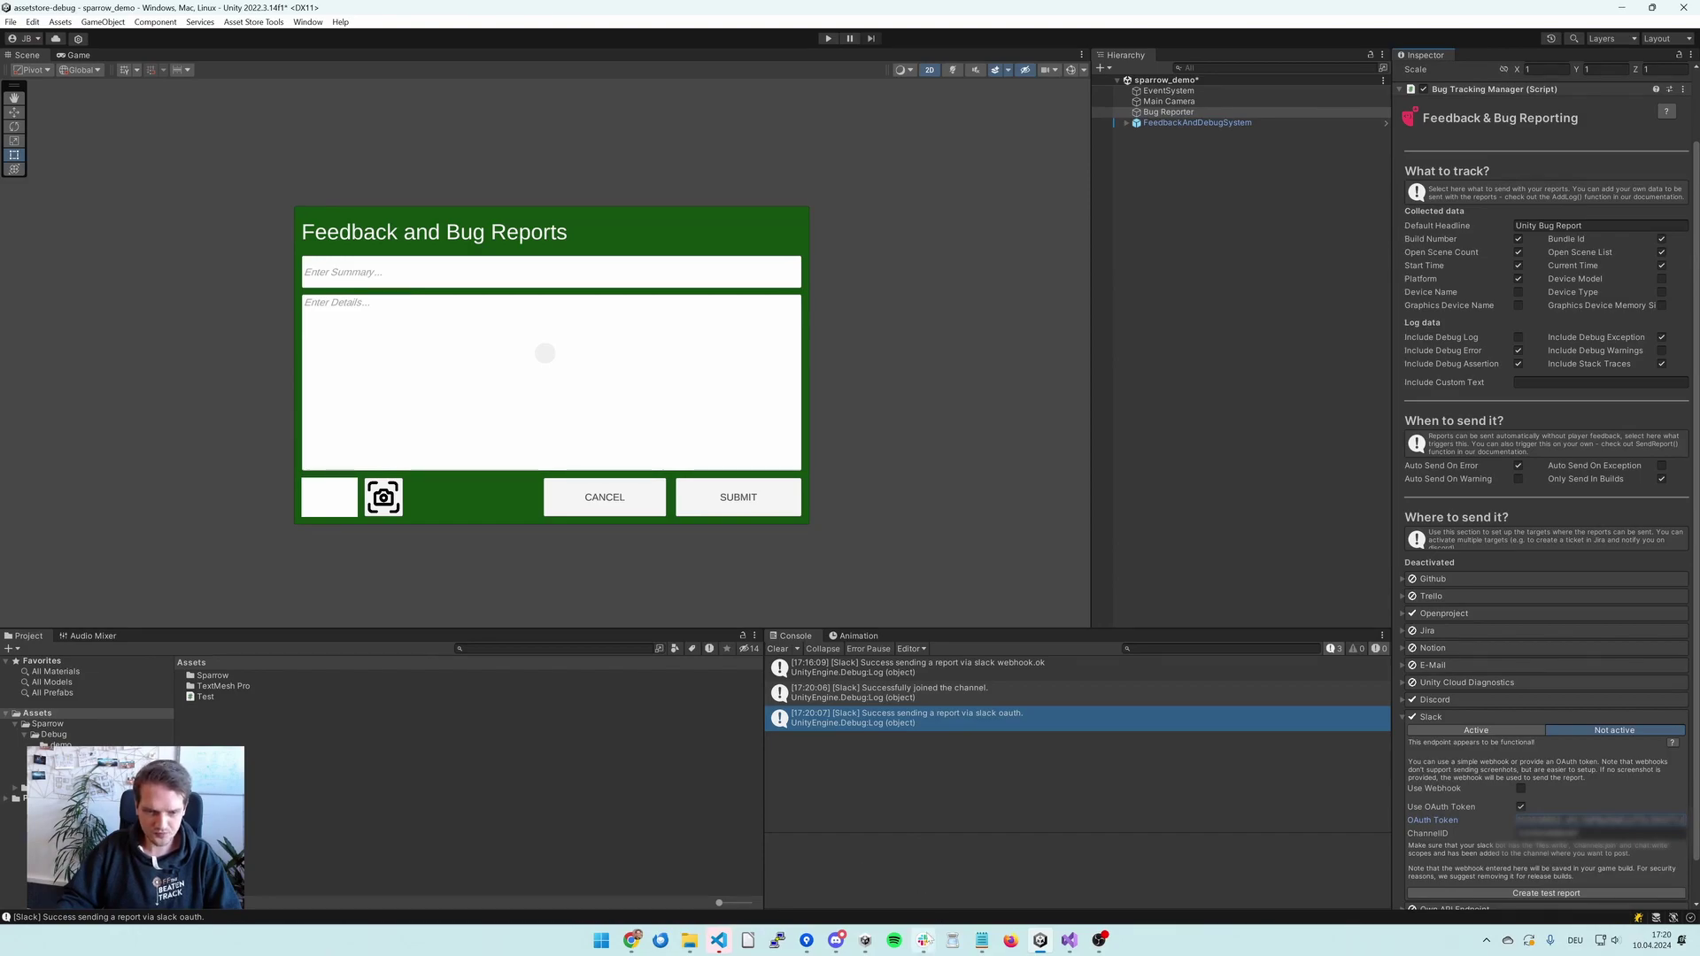
{"action": "left_click", "coordinate": [923, 940]}
{"action": "left_click", "coordinate": [1138, 143]}
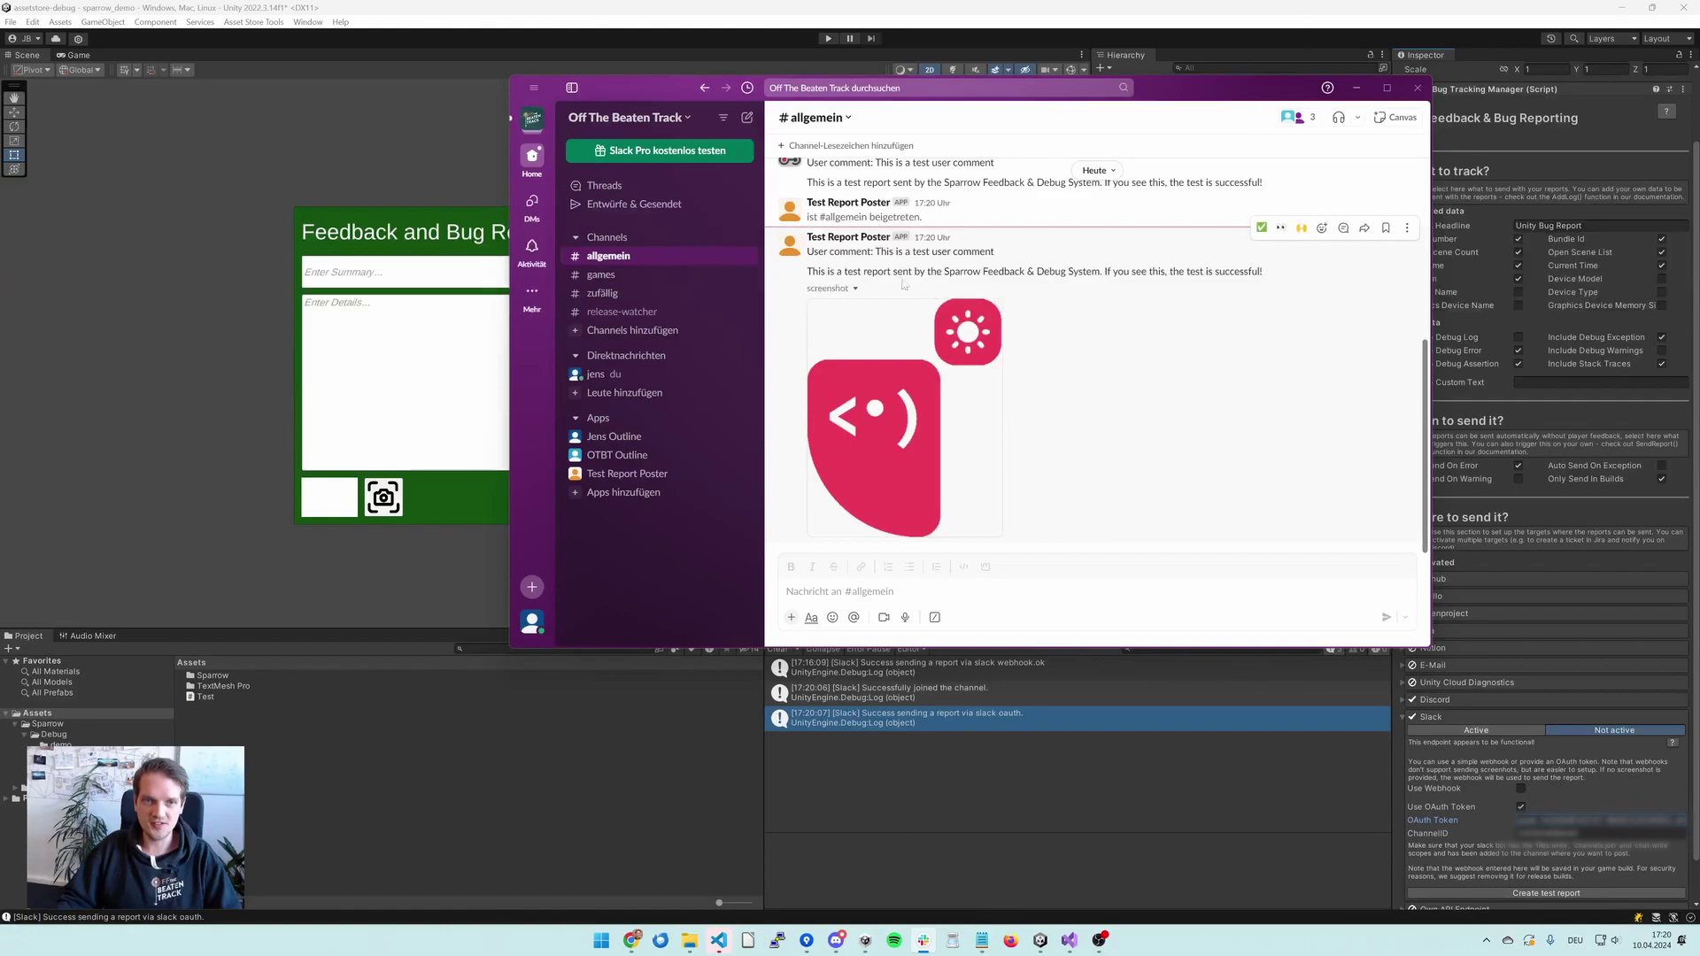
{"action": "left_click_drag", "start_coordinate": [813, 251], "coordinate": [863, 251]}
{"action": "left_click", "coordinate": [965, 251]}
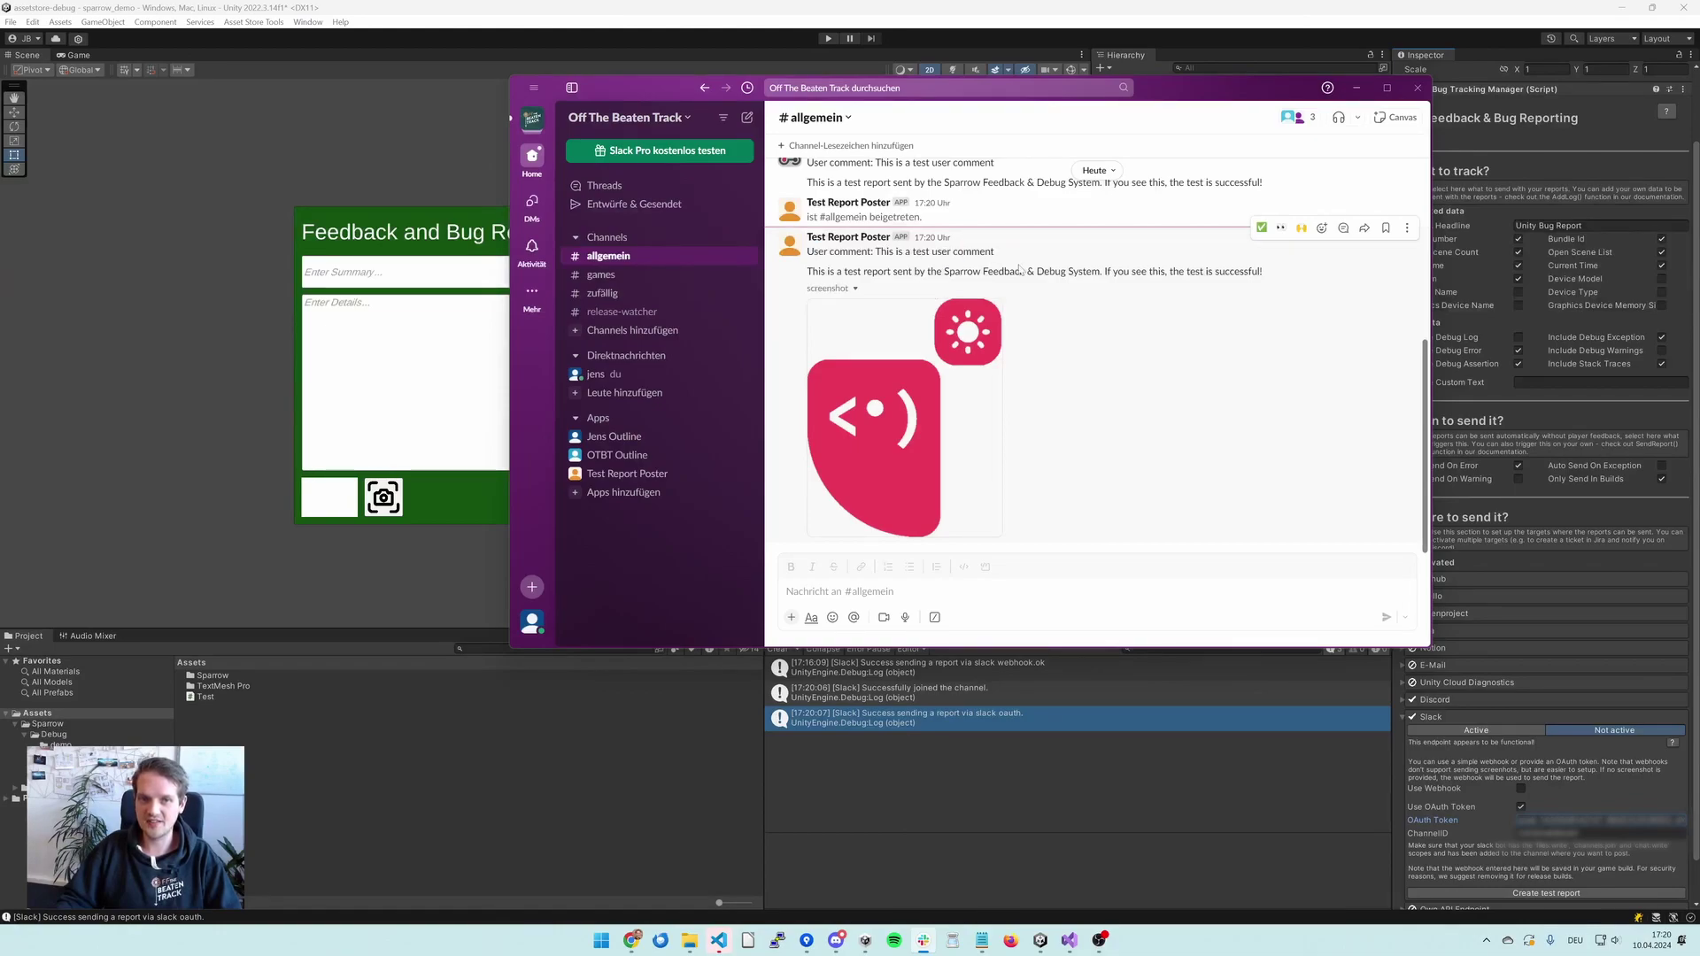